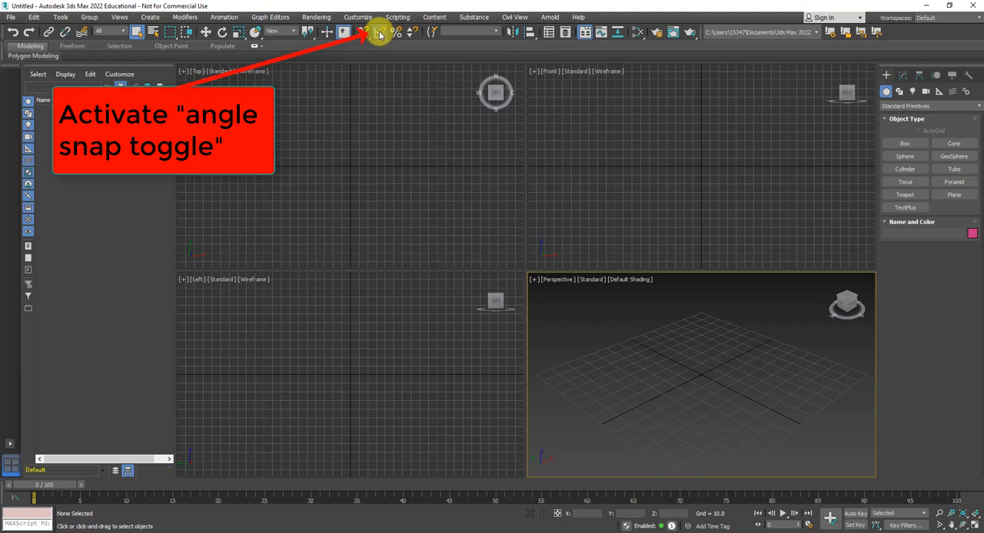
- Turn on Edged Faces display in the Perspective view
click(624, 281)
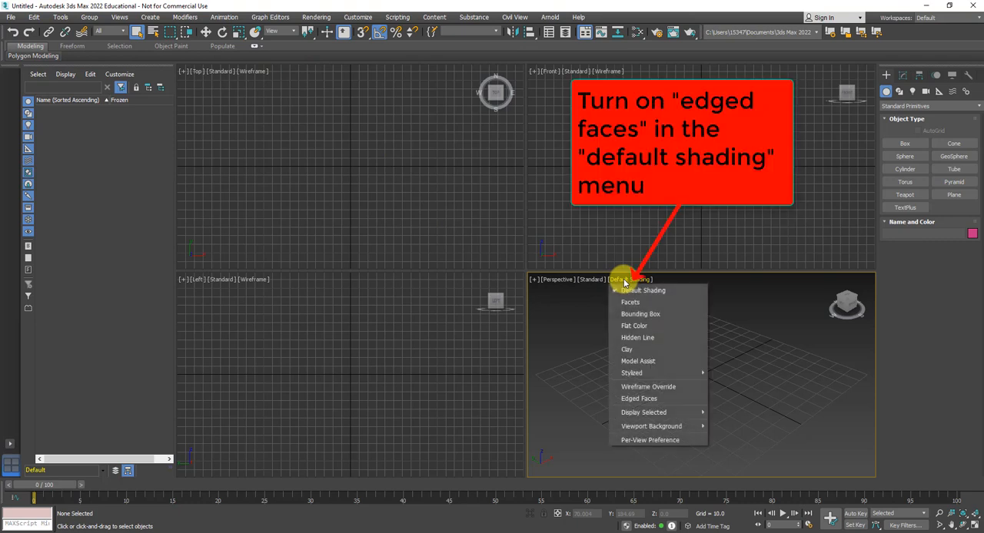
click(638, 399)
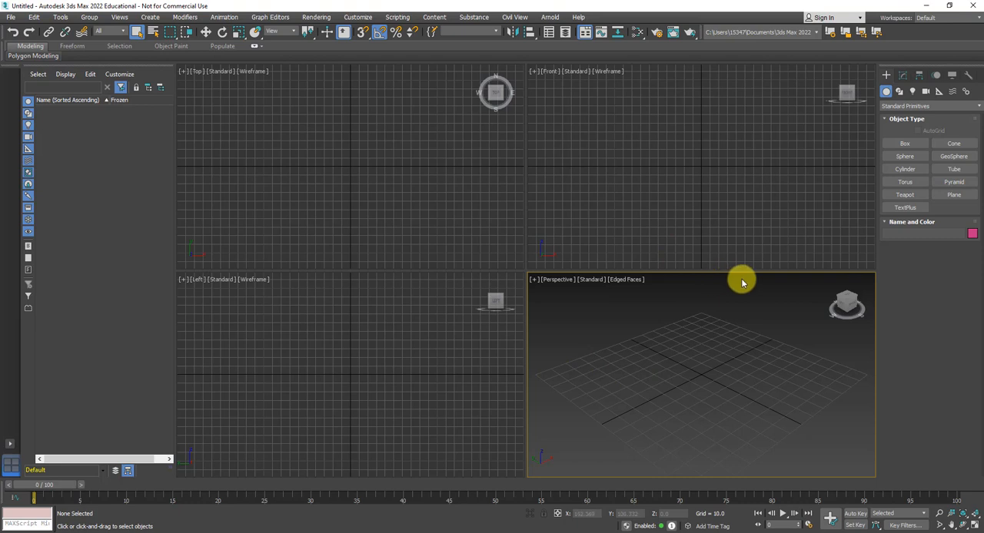
- Create a sphere with a radius of about 22 centred on the grid origin in the Top view
click(907, 156)
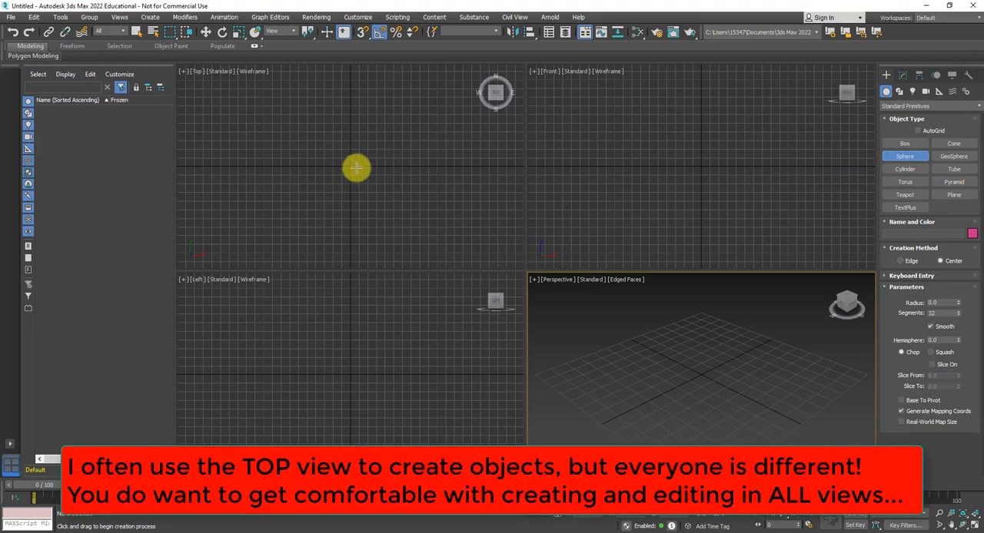
scroll(356, 167, up, 4)
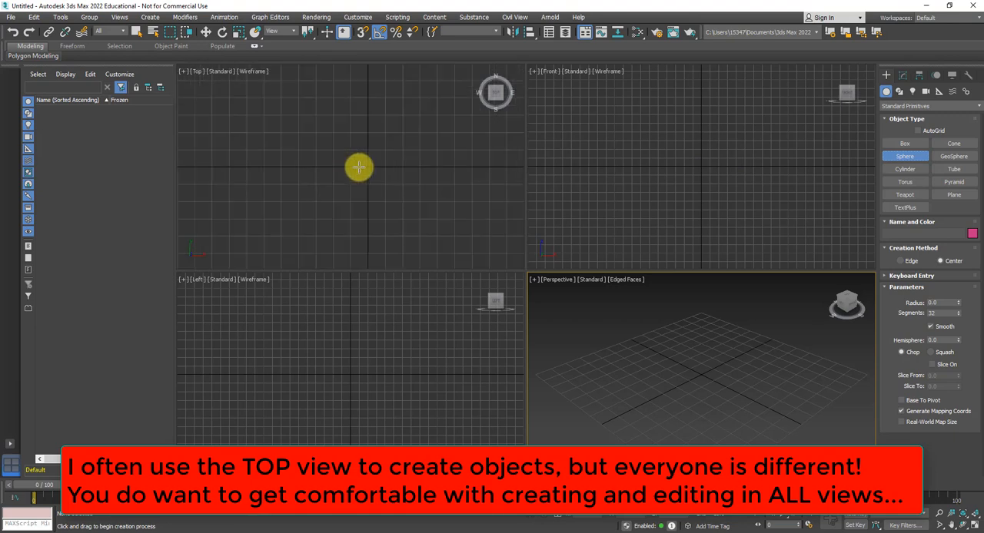
middle_drag(328, 183, 320, 185)
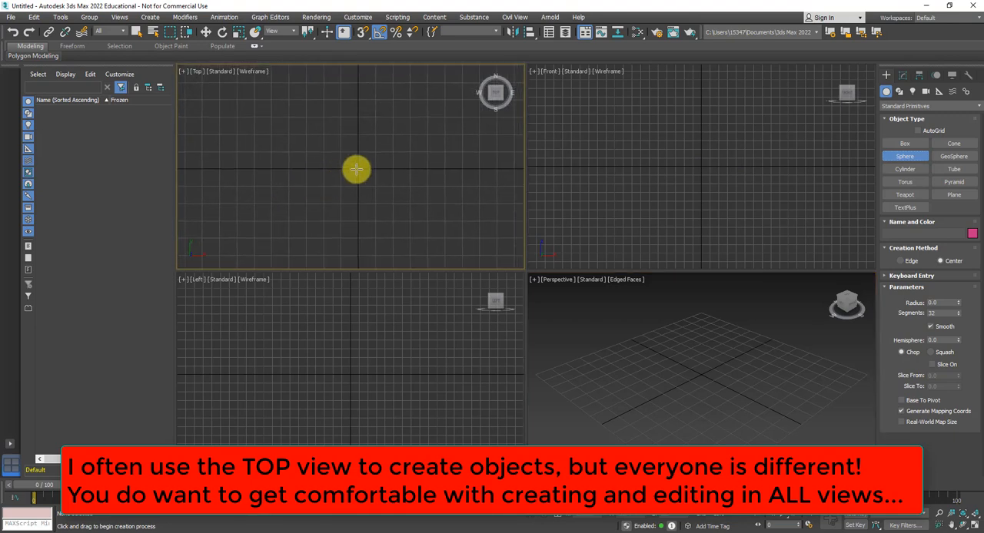
drag(360, 169, 359, 131)
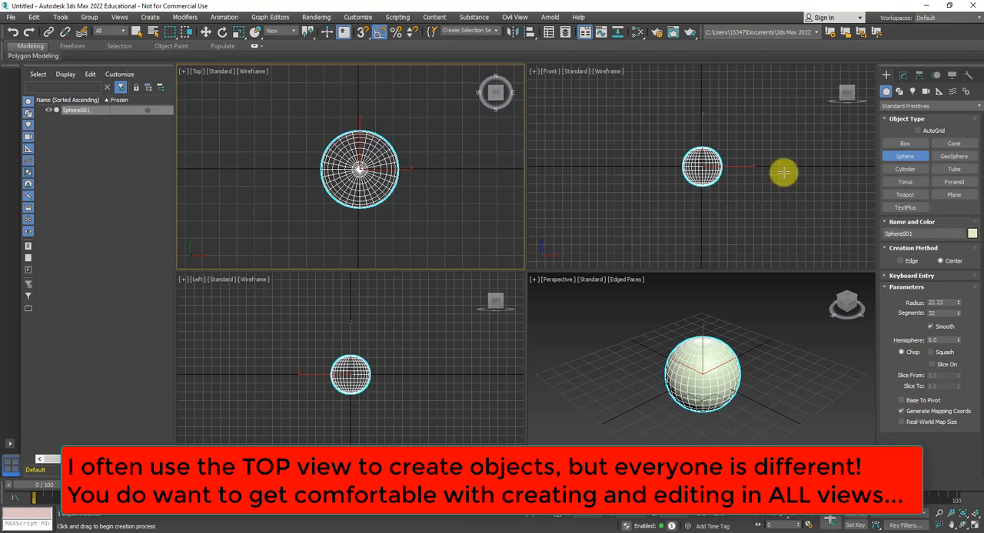
- Set the sphere's object color to white from the custom colors
click(972, 233)
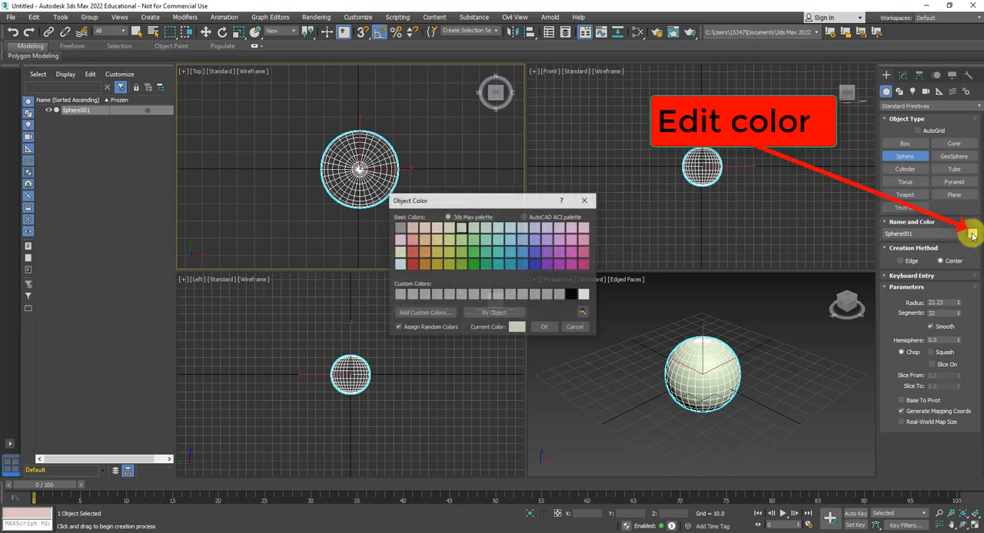
click(584, 295)
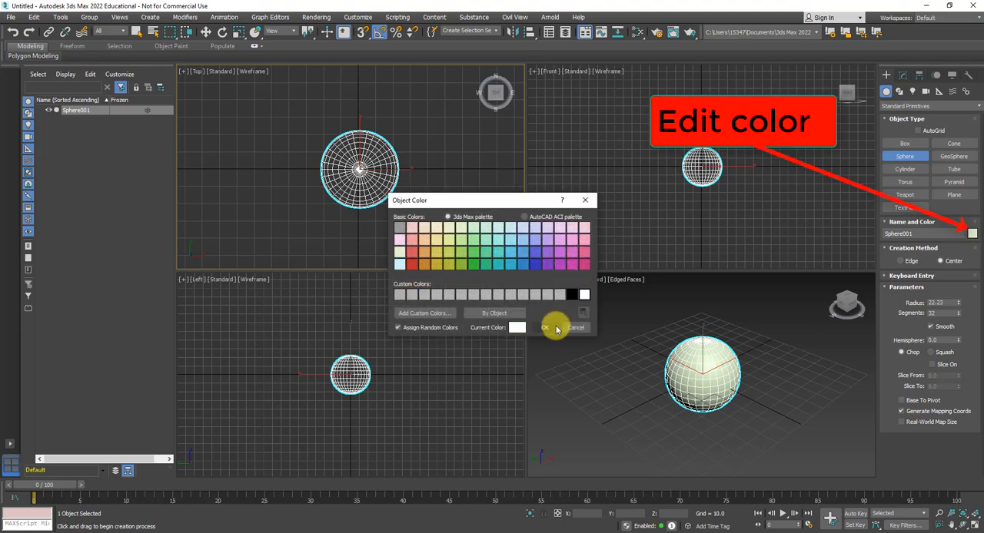
click(544, 327)
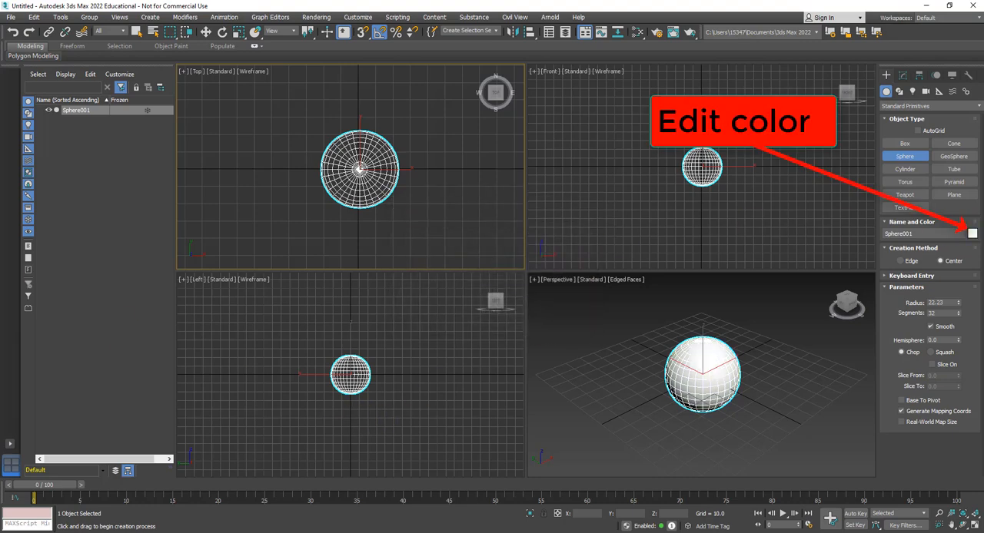
- Clone the sphere straight up as a single Copy stacked above the original
click(205, 32)
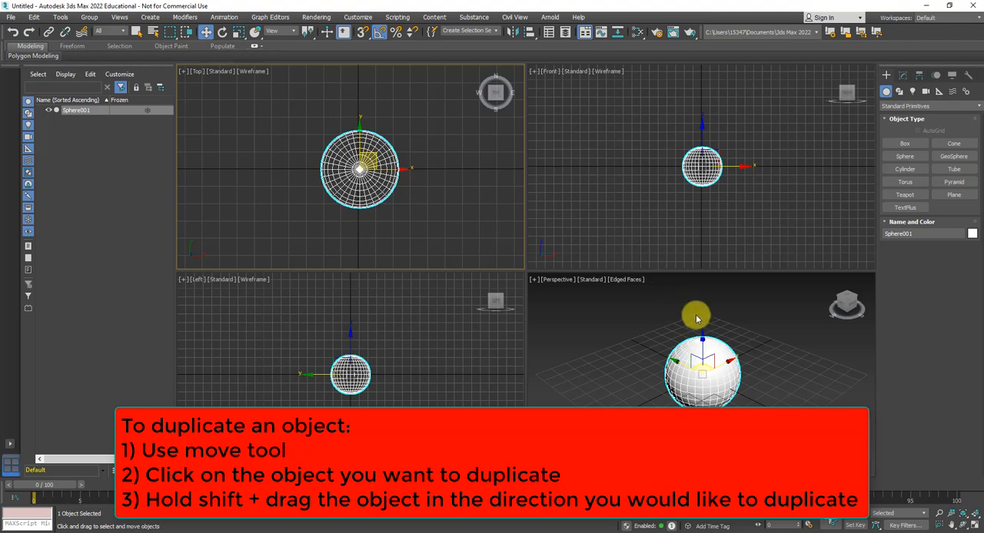
click(703, 133)
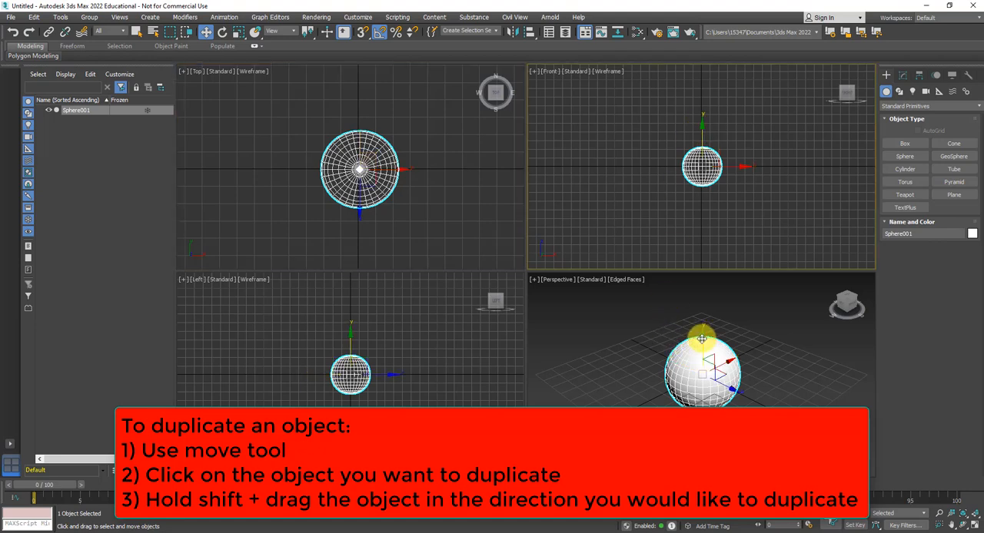
shift+drag(701, 339, 704, 277)
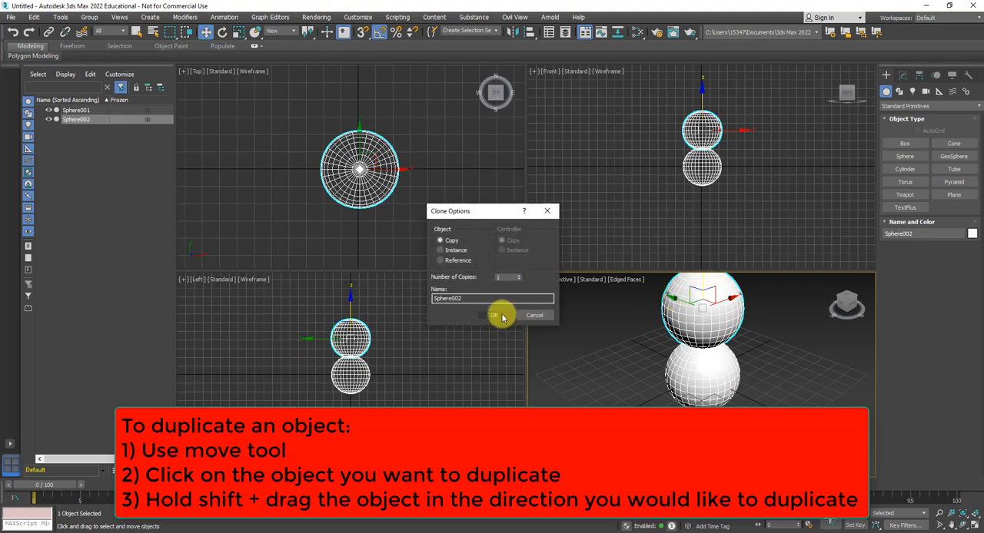
click(494, 315)
- Uniformly scale the upper sphere down and lower it in the Front view until it rests on the bottom sphere
click(238, 31)
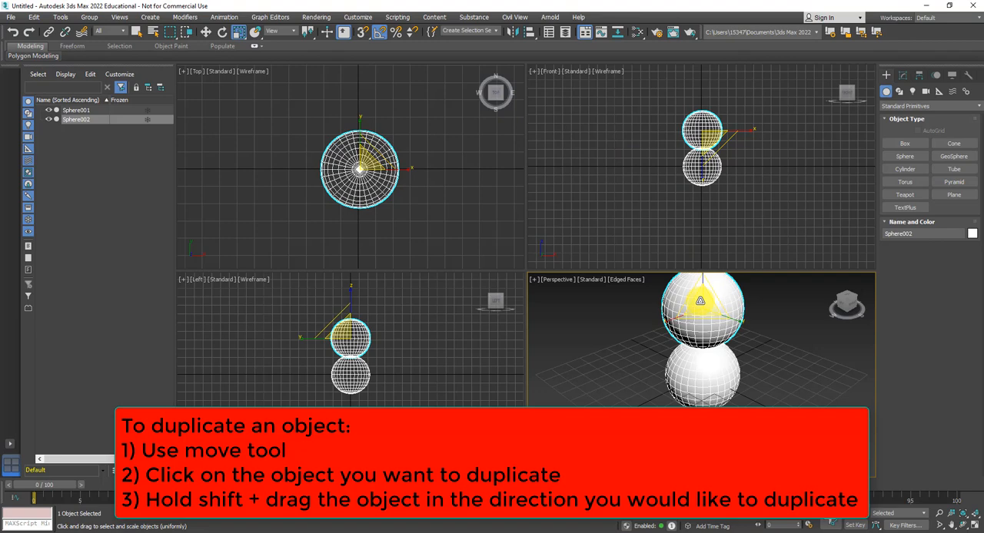
drag(699, 300, 712, 324)
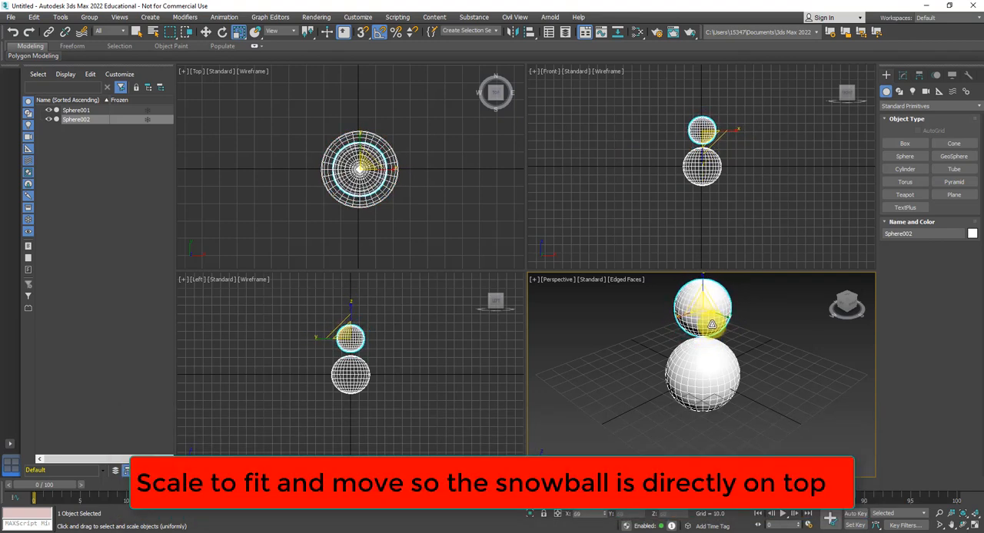
scroll(680, 141, up, 3)
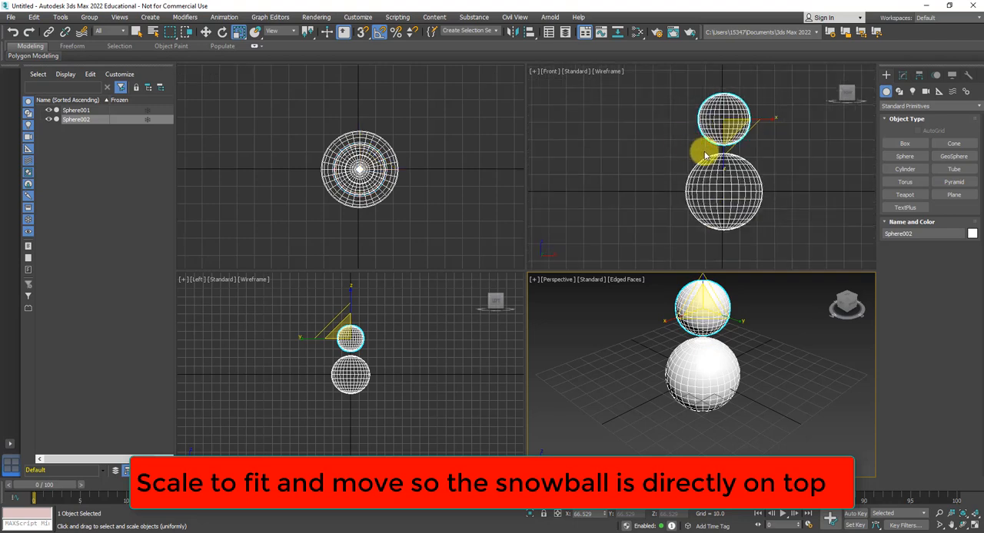
scroll(705, 156, up, 2)
middle_drag(706, 158, 646, 174)
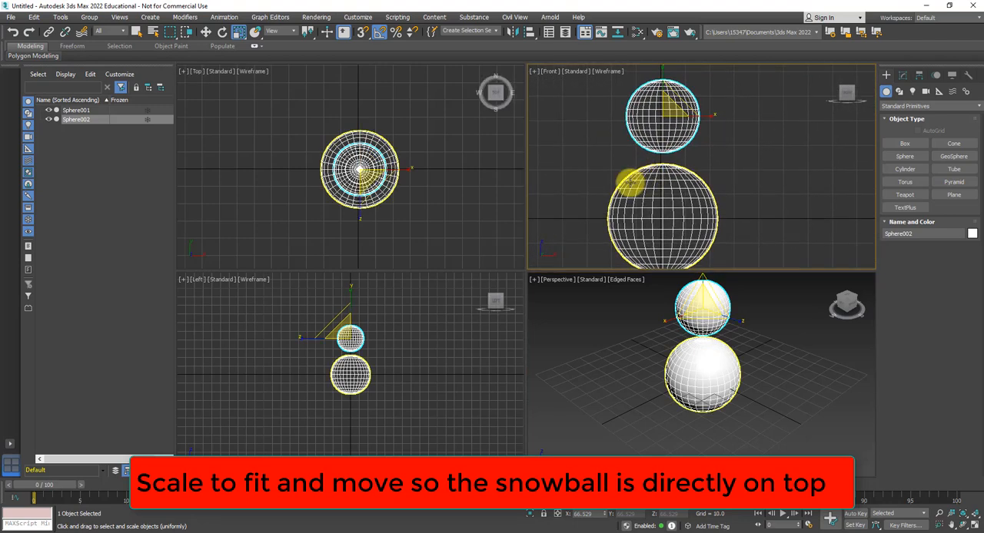
click(205, 31)
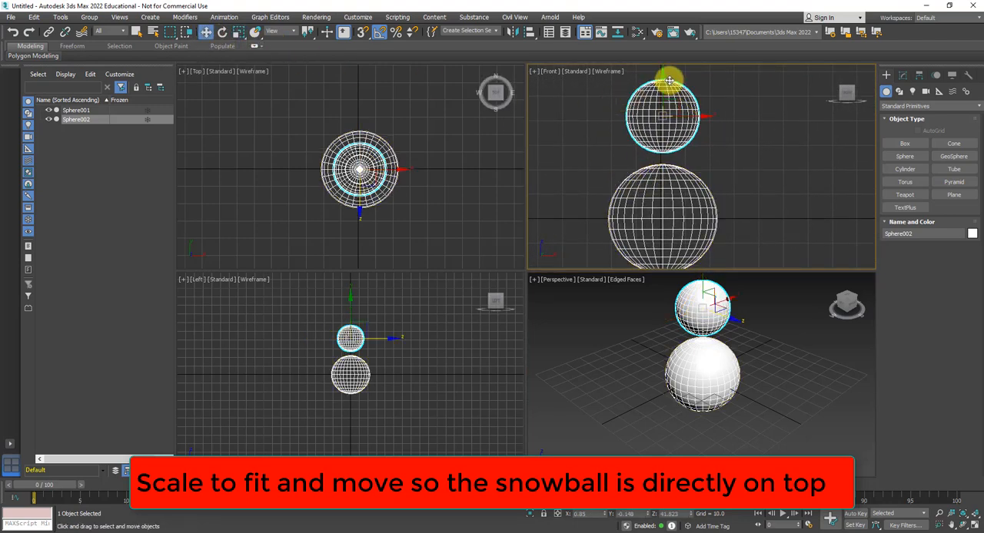
drag(662, 77, 663, 91)
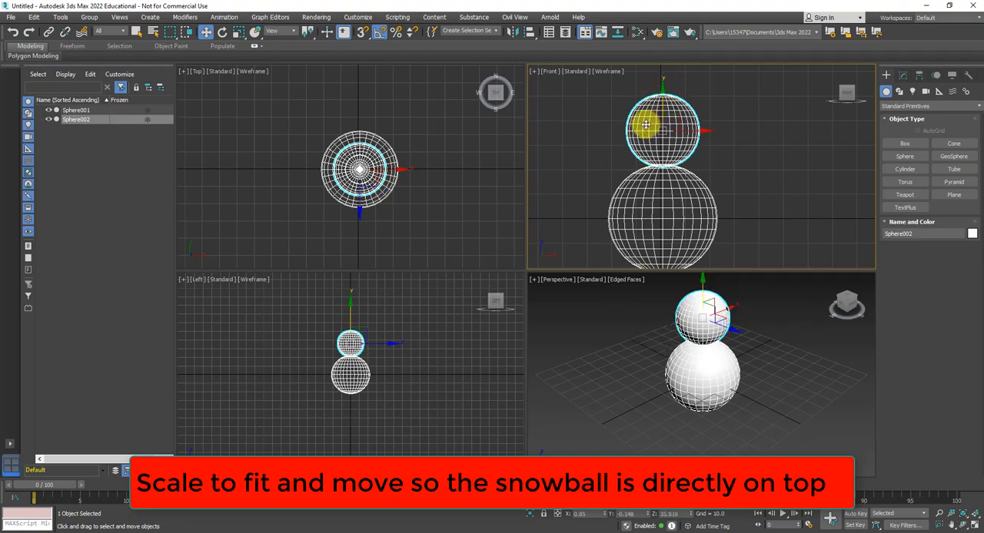
- Clone the smaller sphere upward in the Front view as a single Copy for the snowman's head
scroll(646, 134, down, 2)
middle_drag(645, 134, 641, 160)
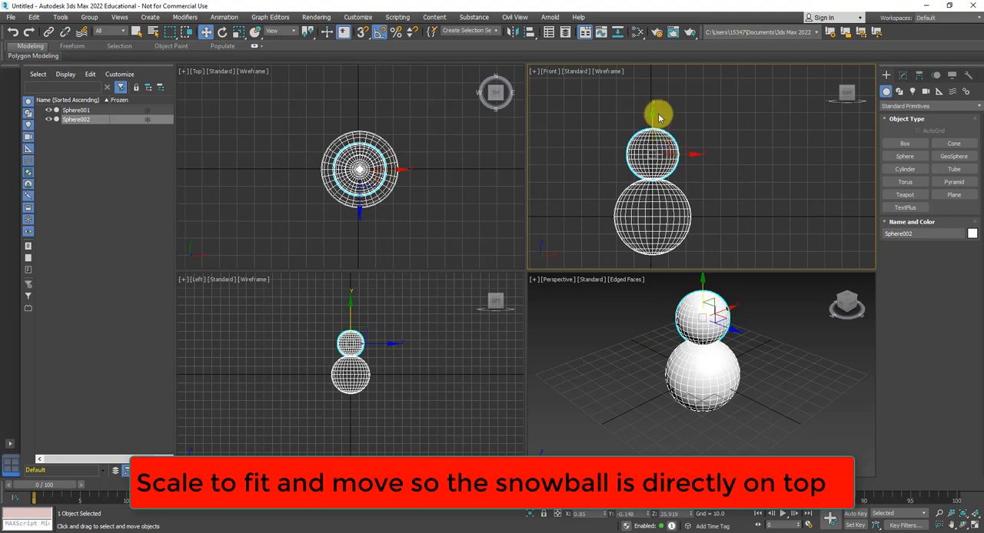
shift+drag(652, 114, 650, 66)
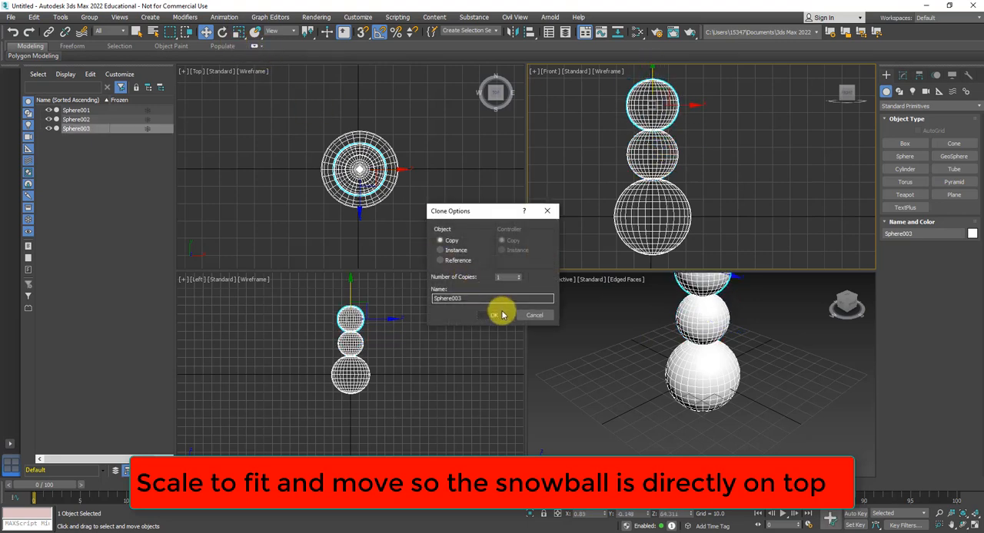
click(500, 309)
- Uniformly scale the head sphere down and lower it onto the middle sphere in the Front view
click(239, 33)
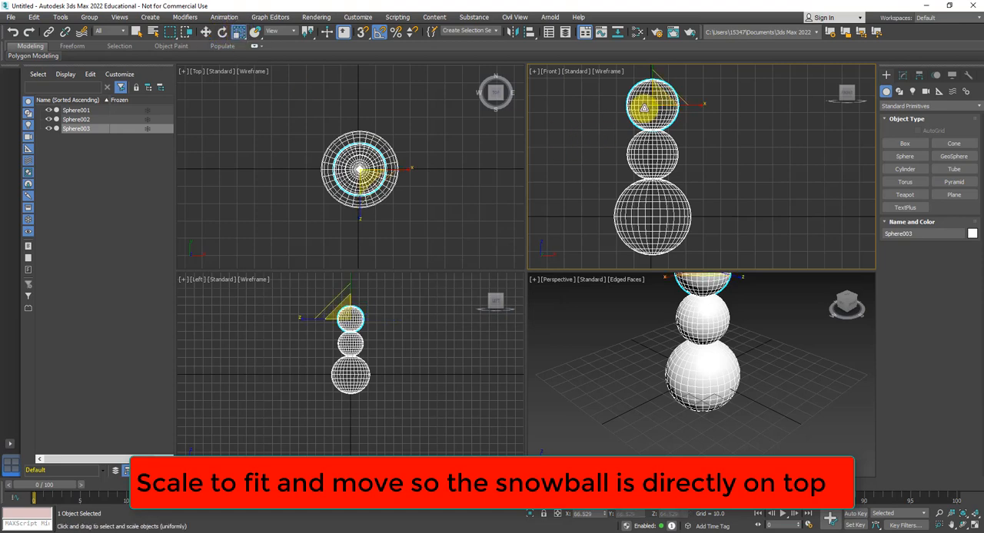
drag(657, 98, 657, 105)
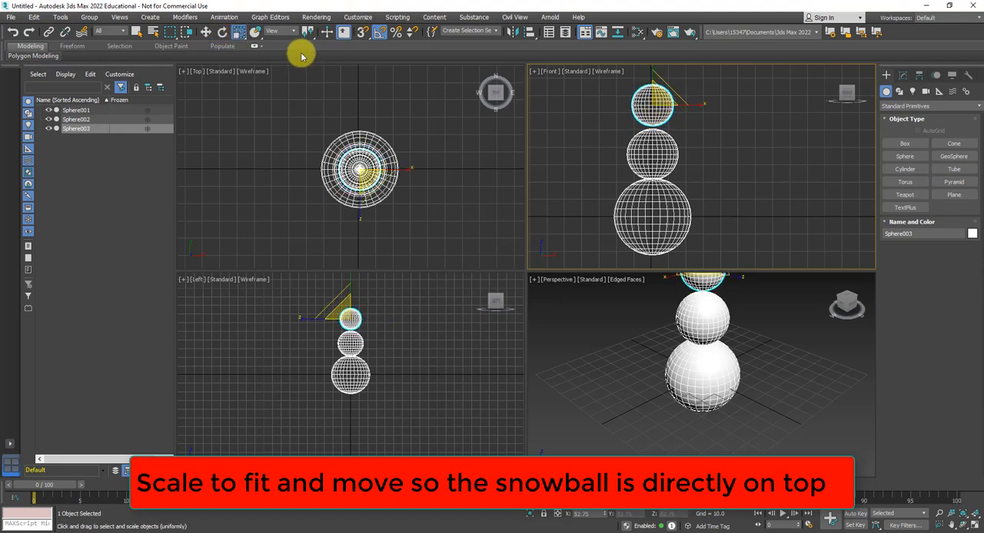
click(206, 32)
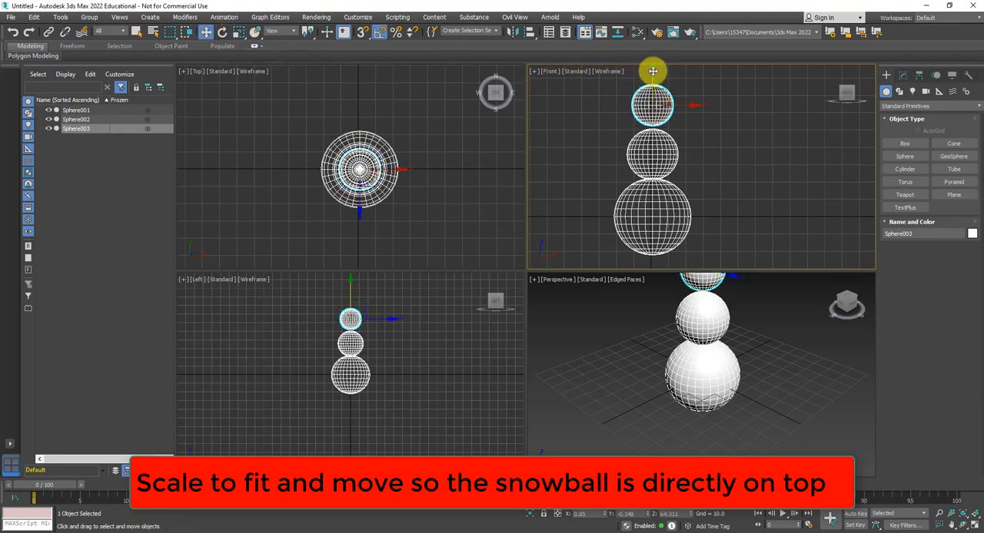
drag(653, 72, 652, 77)
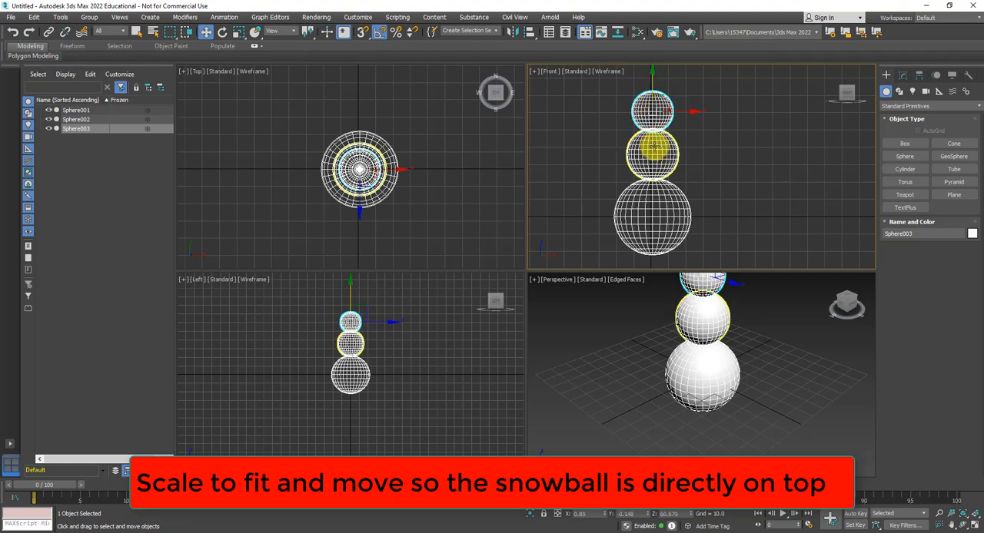
- Examine the alignment of the three stacked spheres in the Top, Front and Perspective views
scroll(653, 149, up, 2)
scroll(365, 168, up, 4)
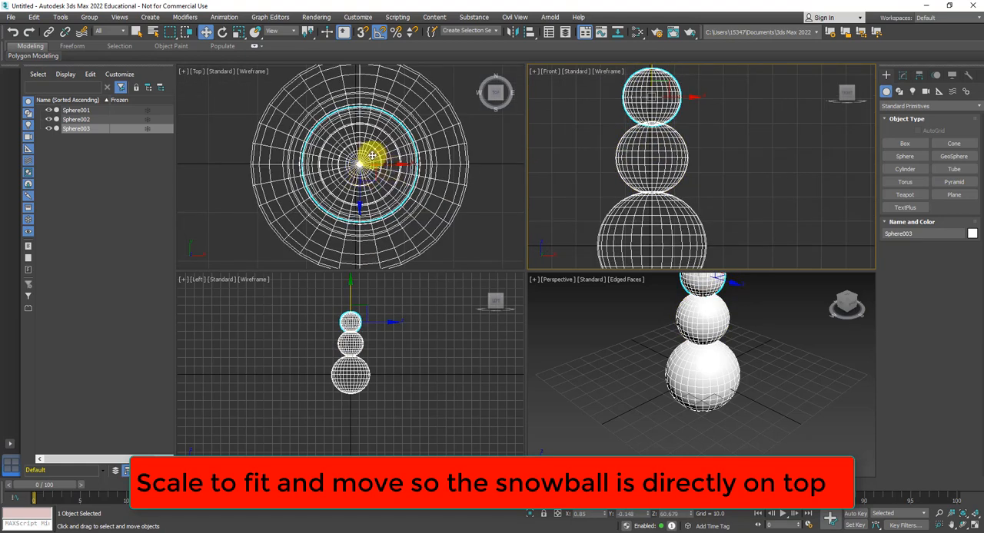
scroll(371, 156, down, 4)
scroll(625, 163, down, 3)
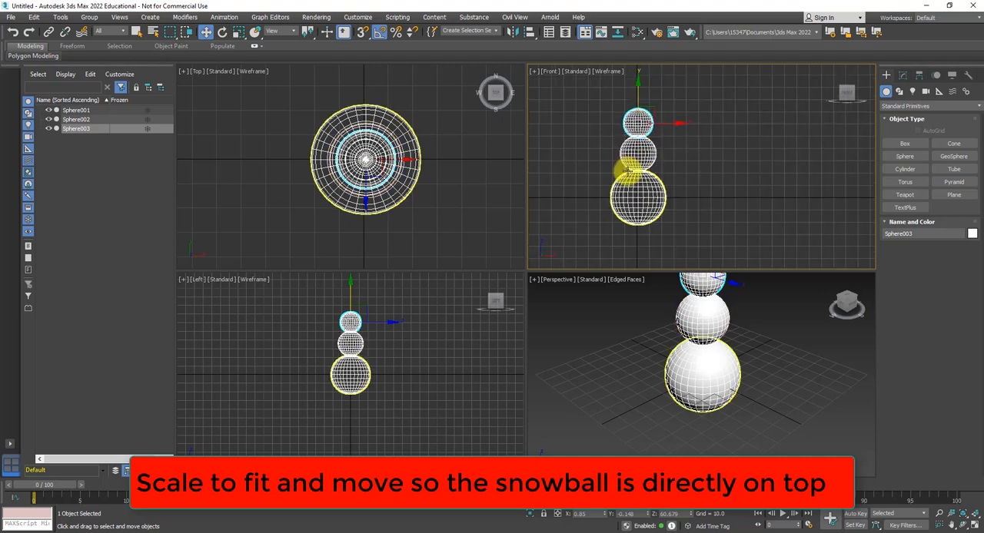
middle_drag(626, 171, 681, 162)
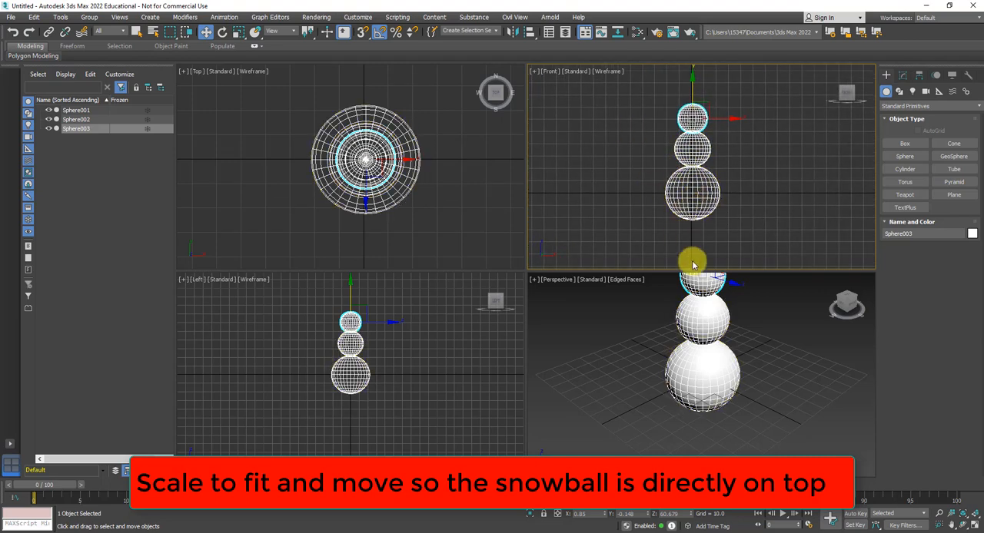
middle_drag(732, 331, 673, 429)
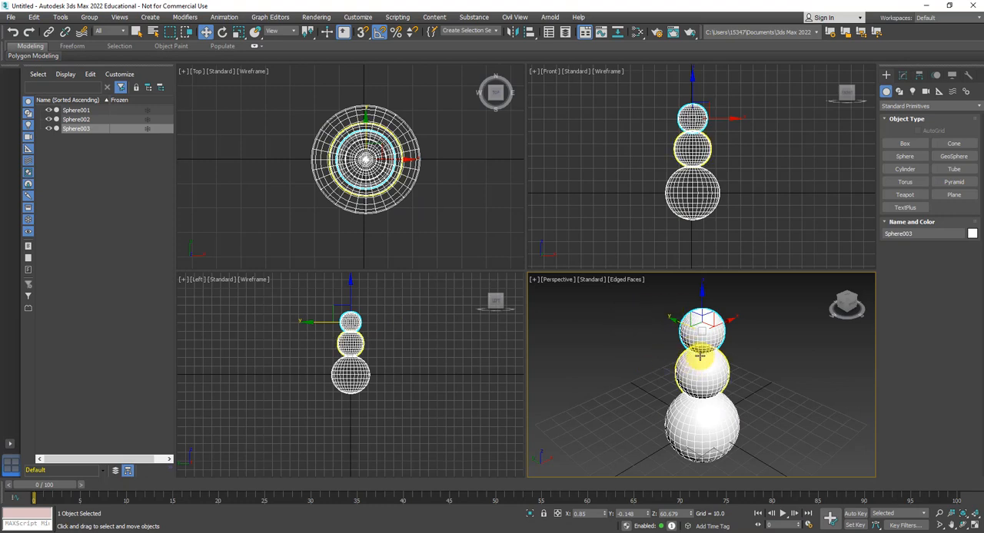
alt+middle_drag(767, 344, 612, 329)
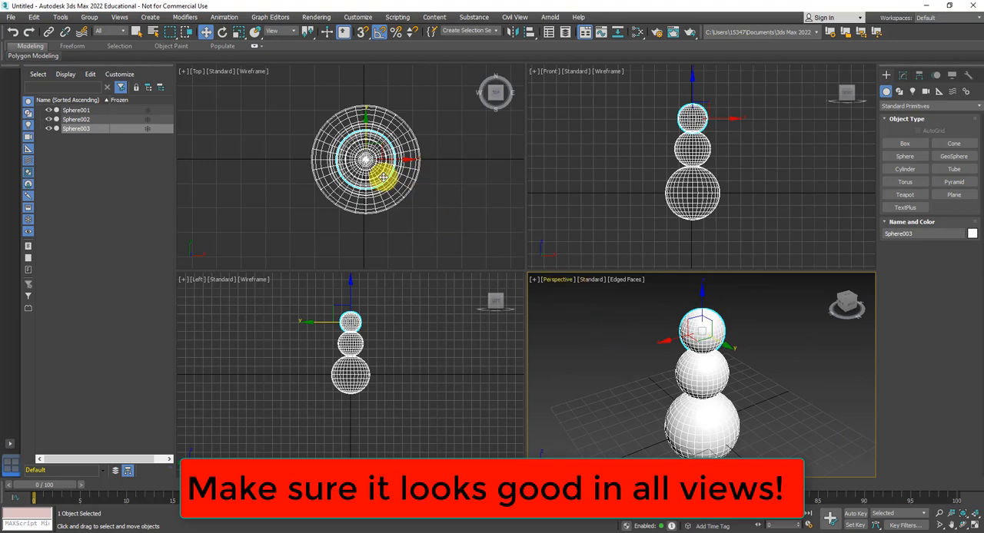
- Create a hat cylinder with a radius of about 14 and height of about 16.4, centred on the spheres in the Top view
click(907, 169)
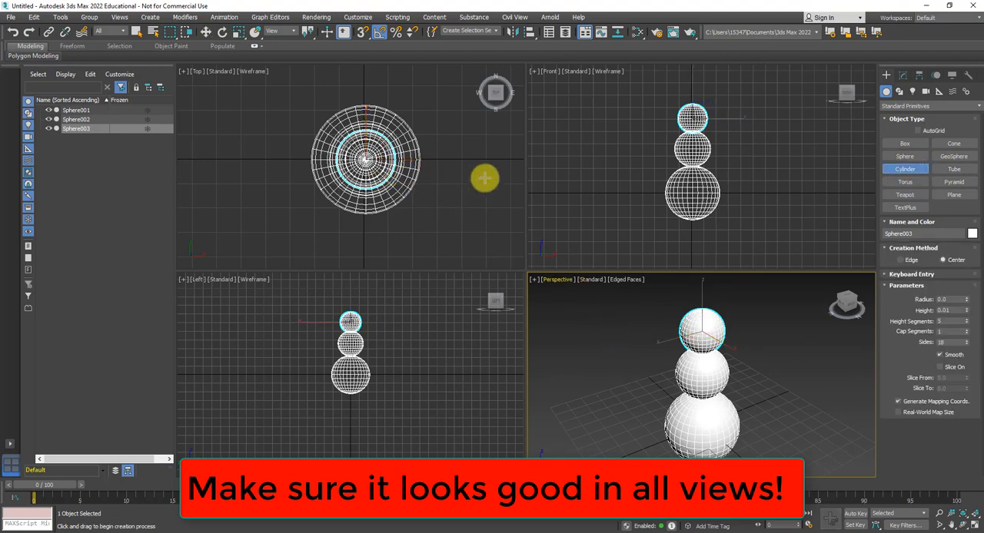
scroll(360, 159, up, 5)
middle_drag(370, 146, 364, 149)
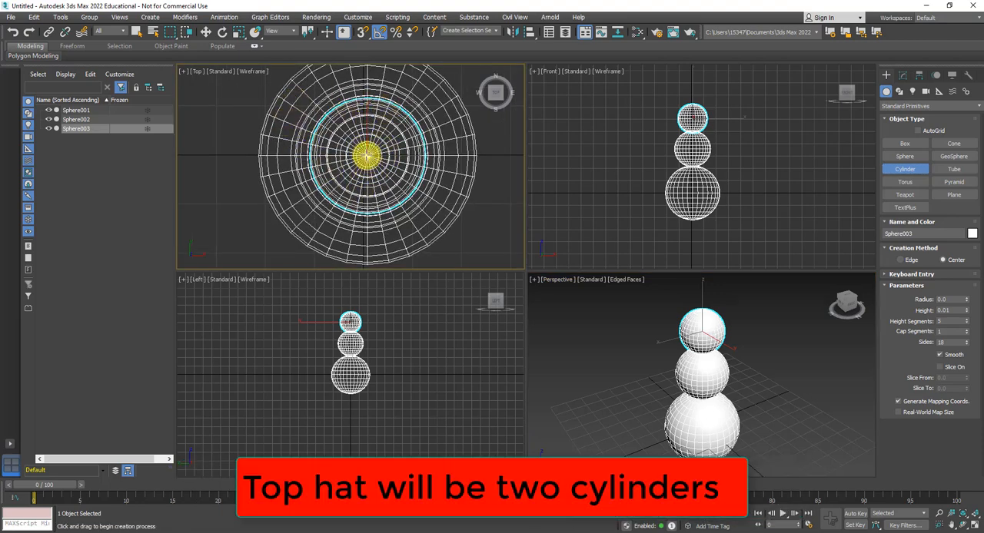
drag(367, 155, 368, 89)
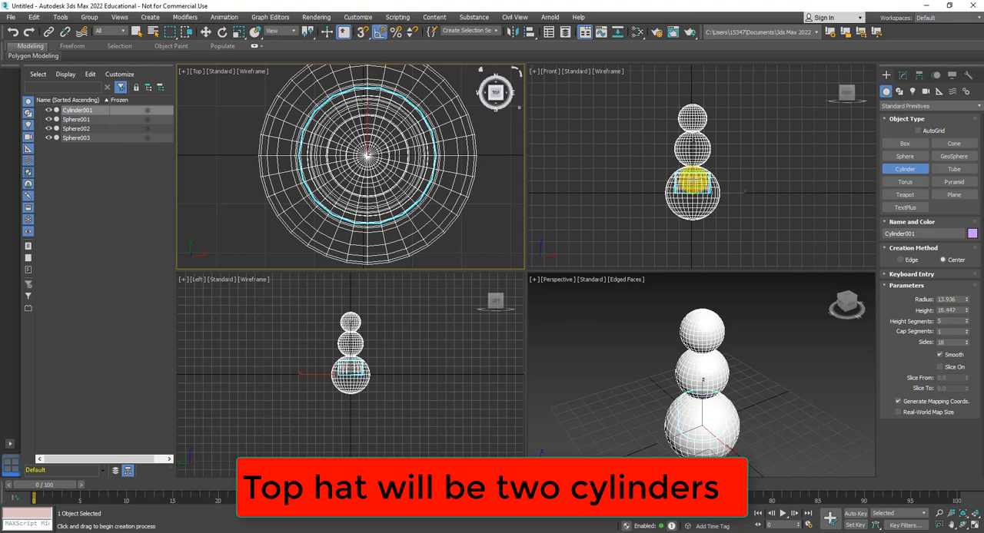
- Move the cylinder straight up in the Left view so it sits on top of the head sphere
scroll(692, 180, up, 4)
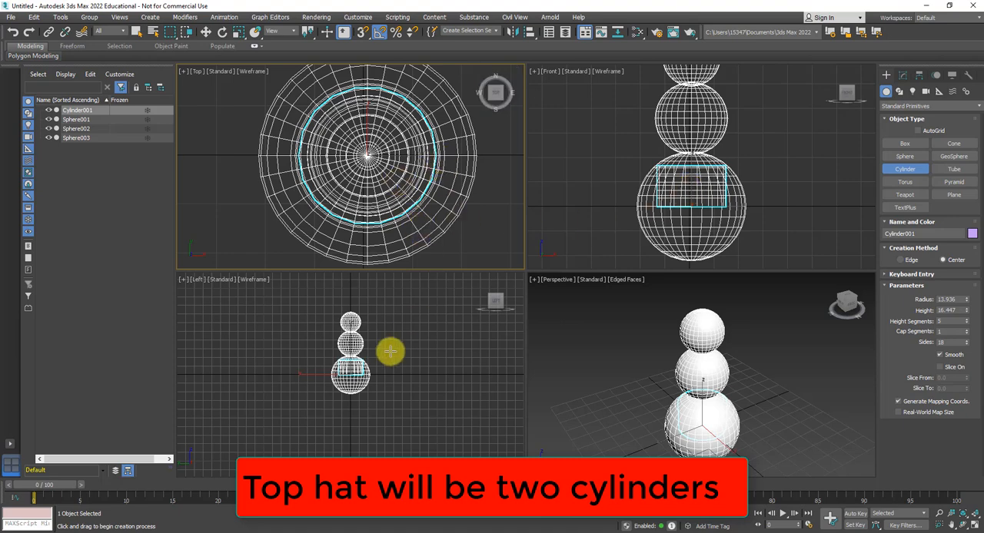
click(206, 33)
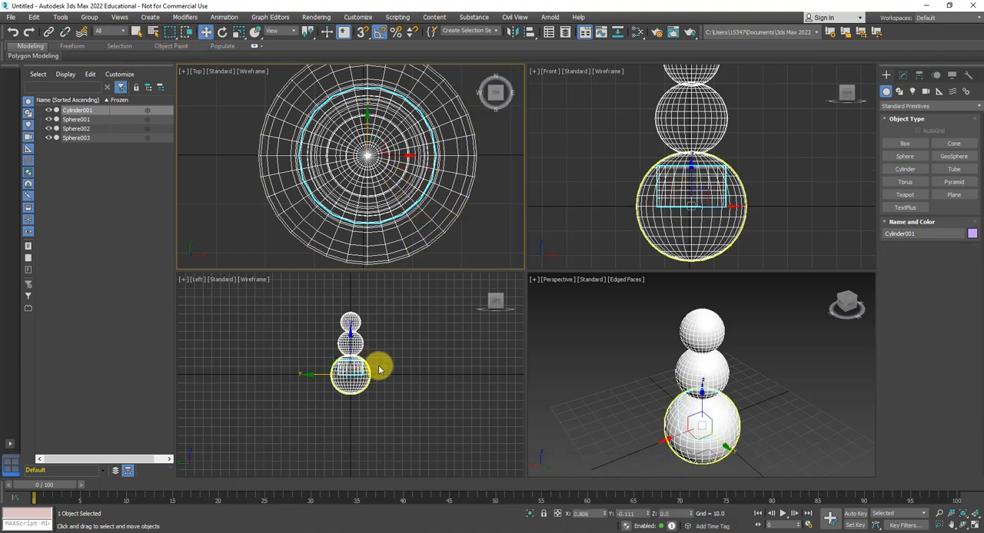
drag(362, 378, 364, 294)
scroll(369, 342, up, 4)
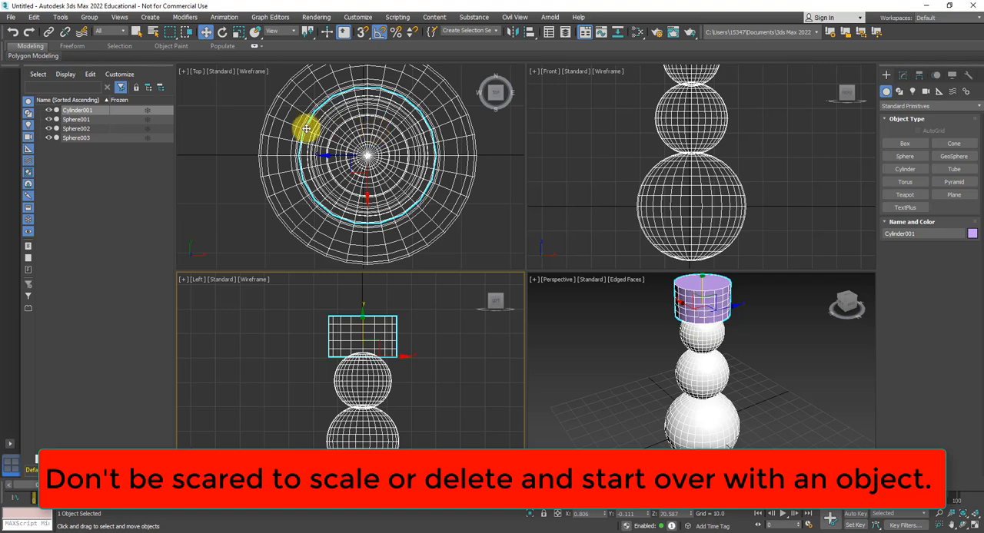
- Flatten the hat cylinder into a thin brim by scaling only its height to about 24% in the Left view
click(238, 33)
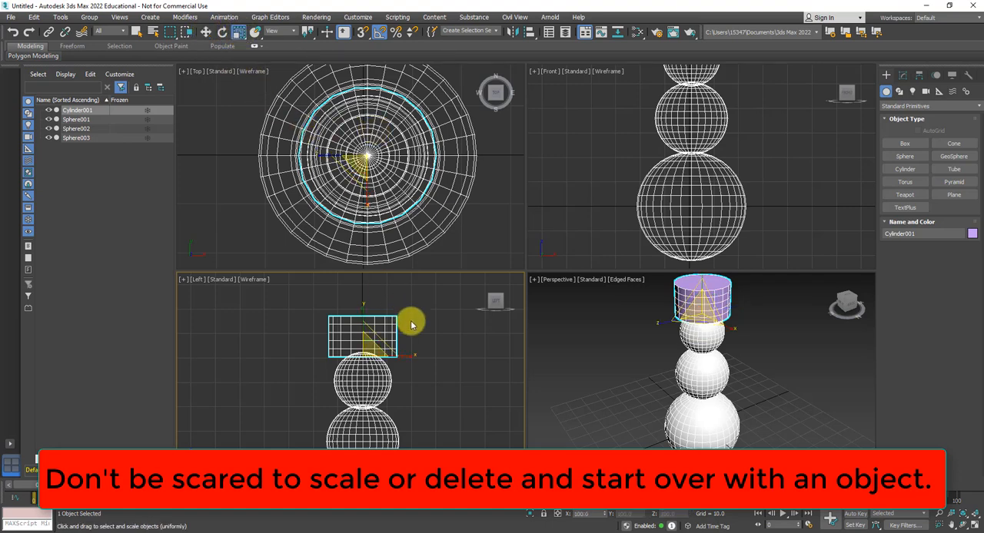
drag(361, 305, 370, 457)
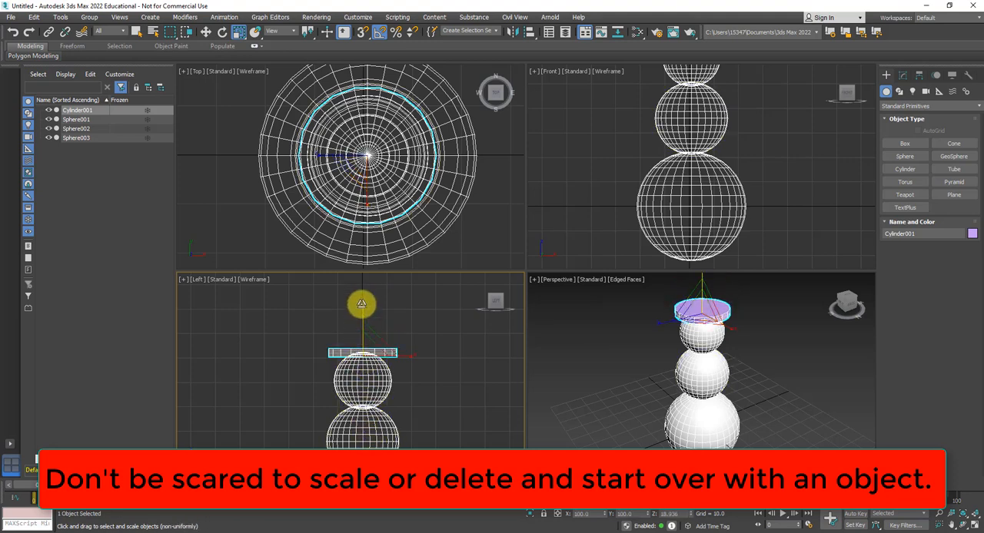
drag(362, 306, 364, 312)
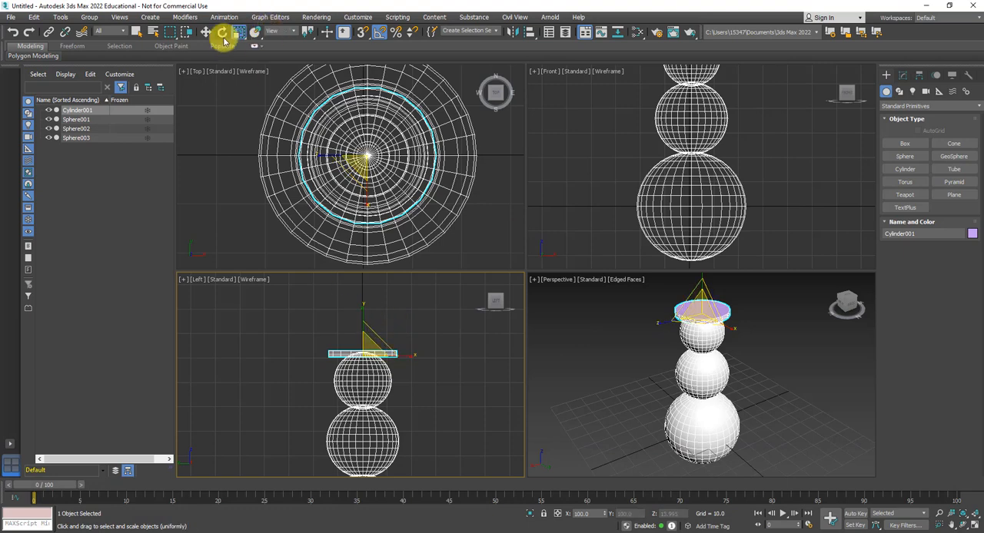
- Tilt the hat brim 15 degrees in the Left view and shift it sideways toward its lower edge
click(222, 33)
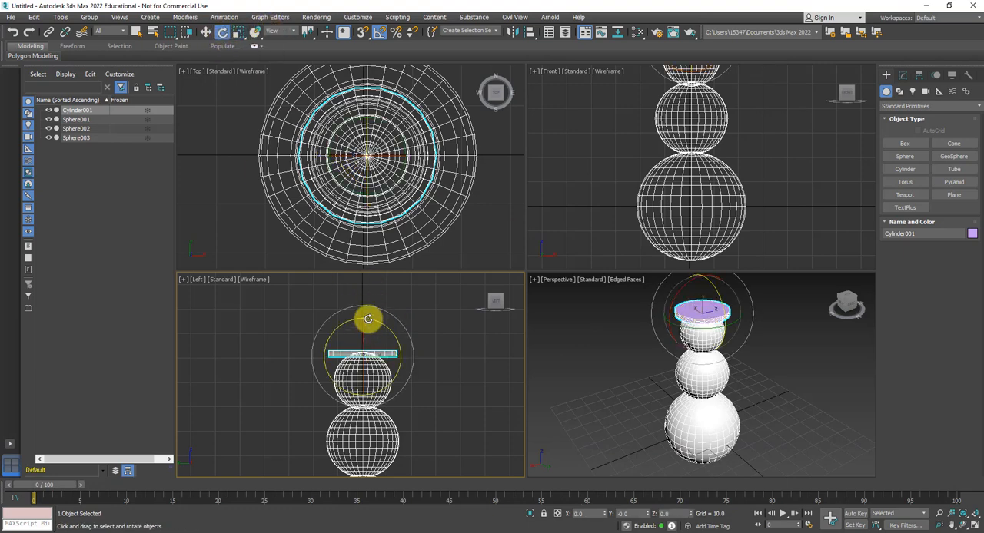
drag(369, 319, 360, 319)
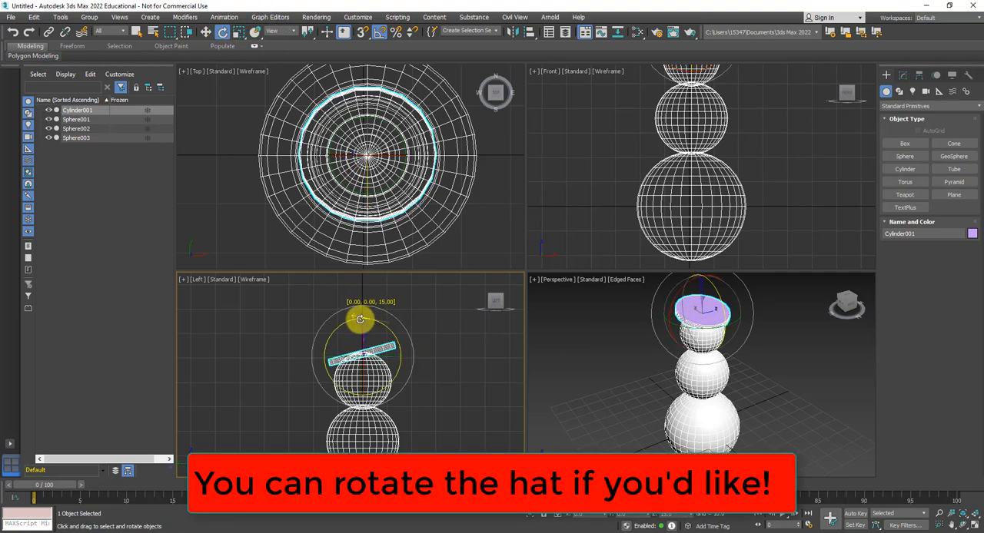
click(206, 33)
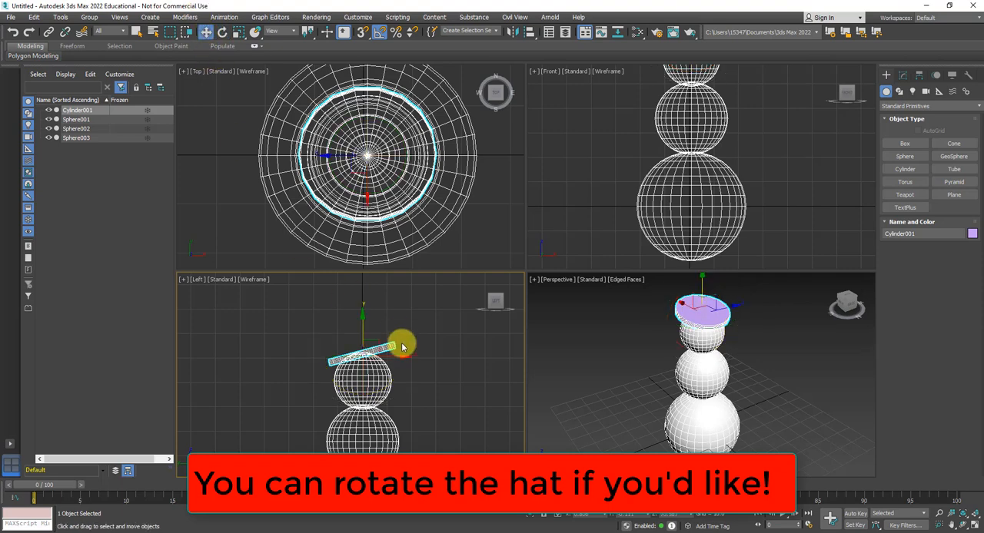
drag(401, 357, 394, 356)
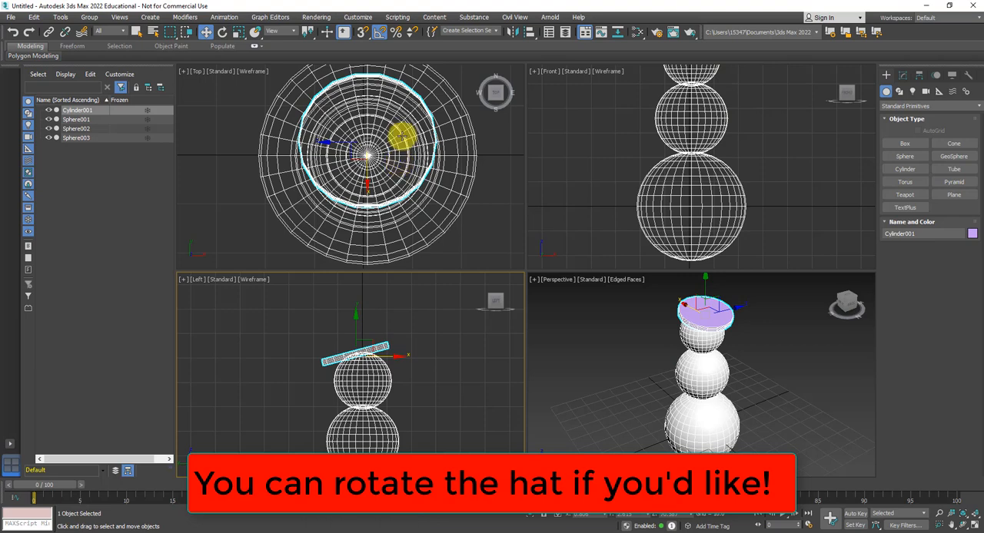
- Create a second cylinder with a radius of about 12.4 and height of about 19.9, centred on the spheres in the Top view
scroll(401, 136, down, 3)
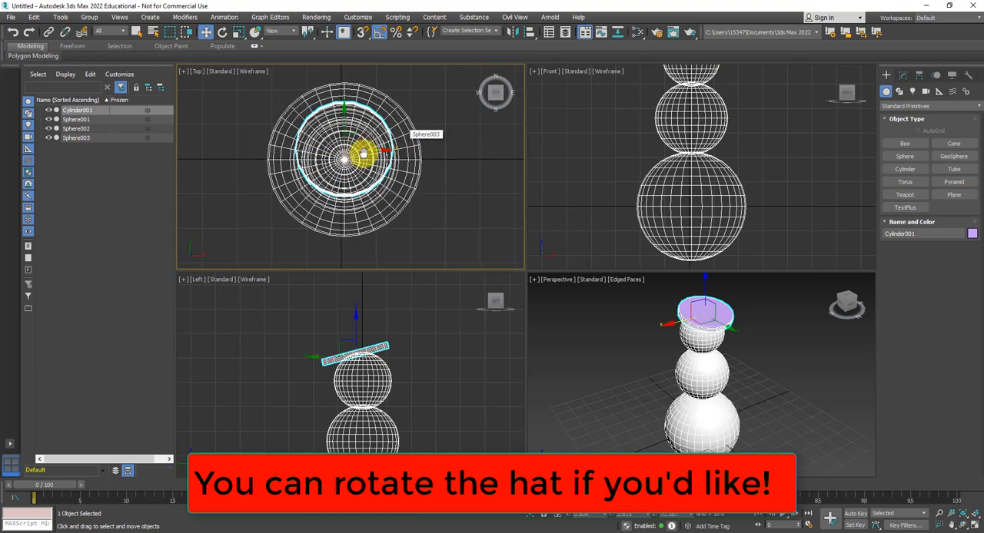
click(912, 169)
scroll(375, 159, up, 2)
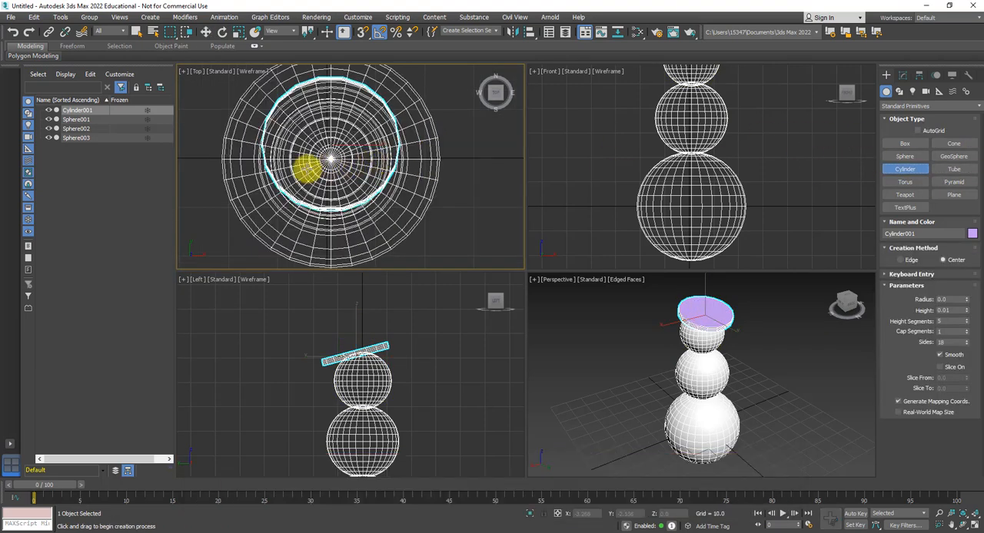
drag(330, 158, 330, 97)
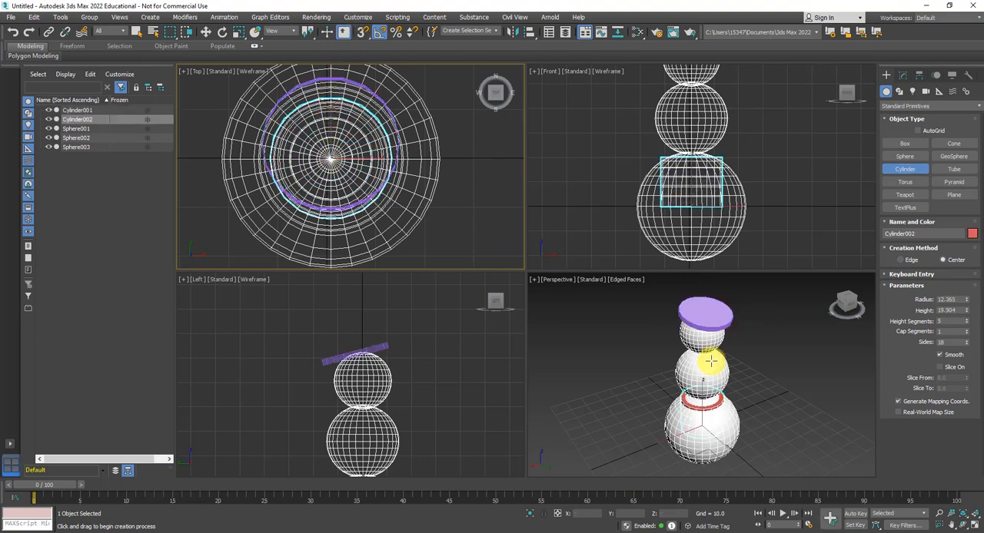
- Move the second cylinder straight up in the Front view until its base sits at the hat brim
scroll(677, 151, down, 6)
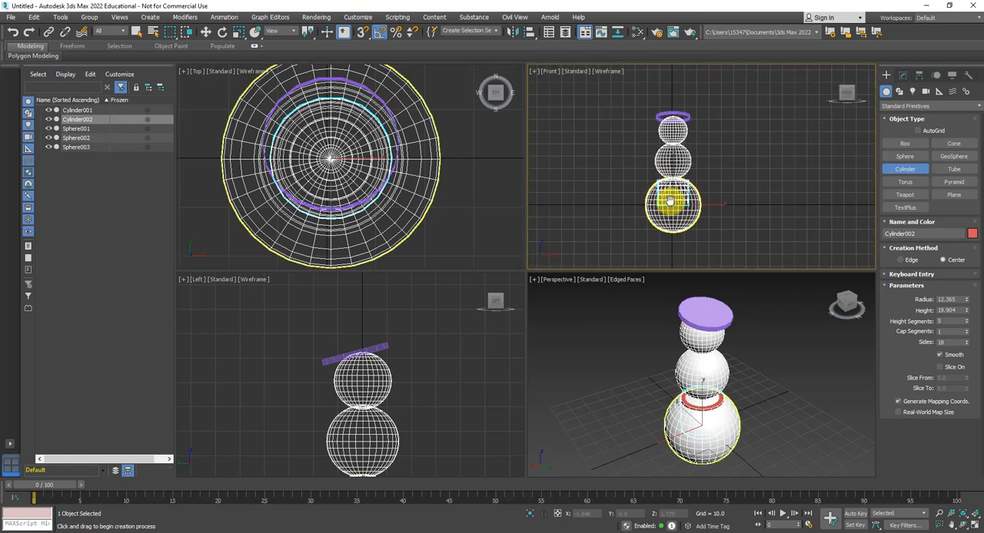
scroll(655, 200, up, 2)
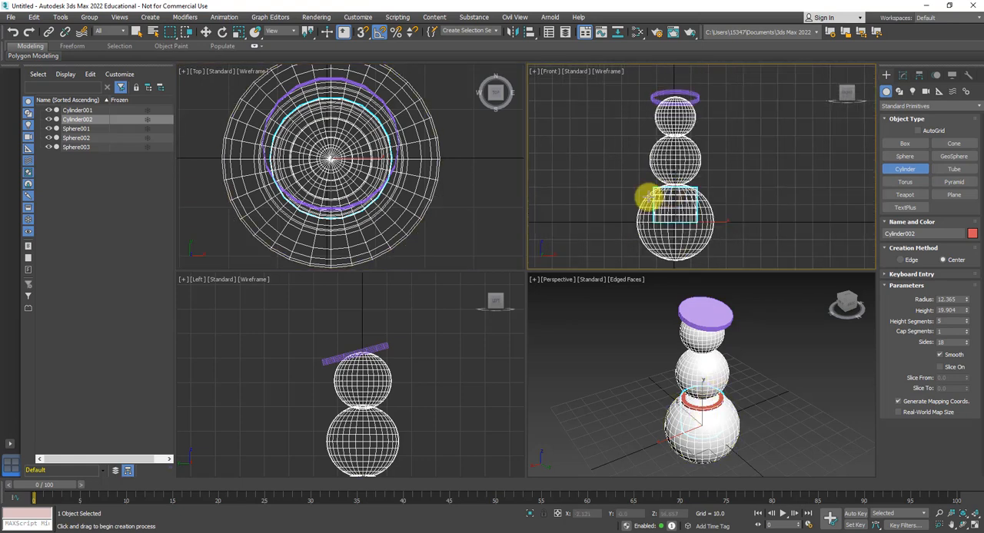
click(208, 31)
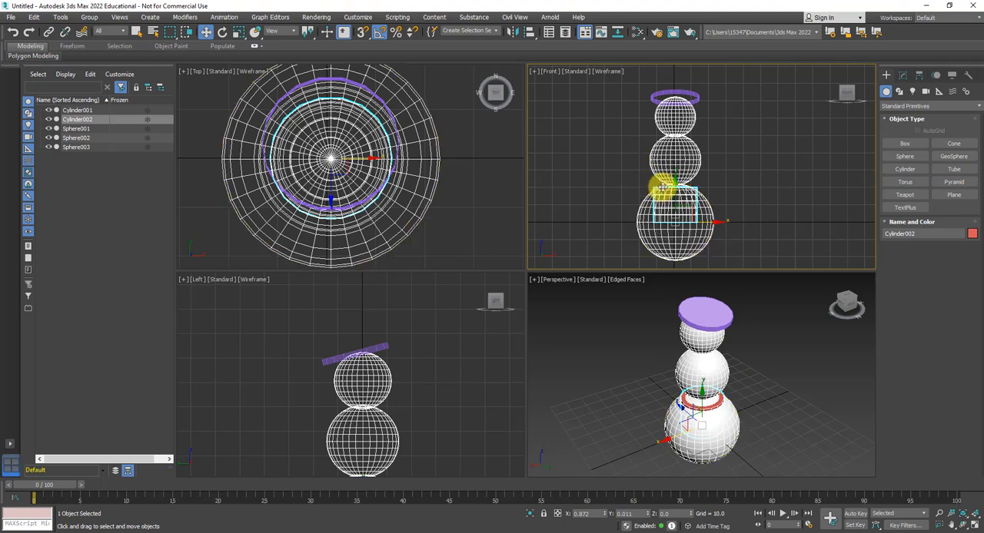
drag(674, 183, 659, 59)
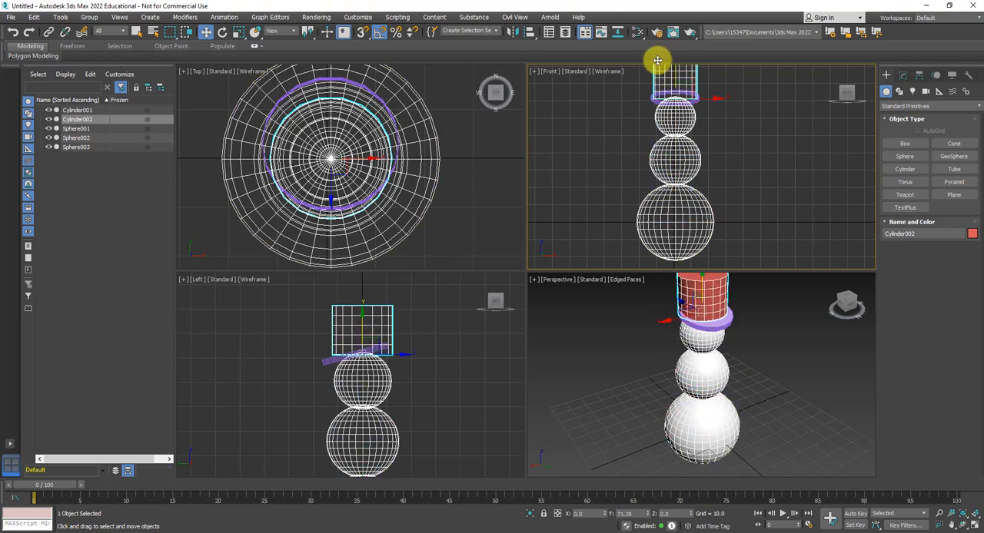
- Narrow the hat crown by scaling it in X and Y only to about 63%, in the Perspective view
middle_drag(678, 331, 684, 347)
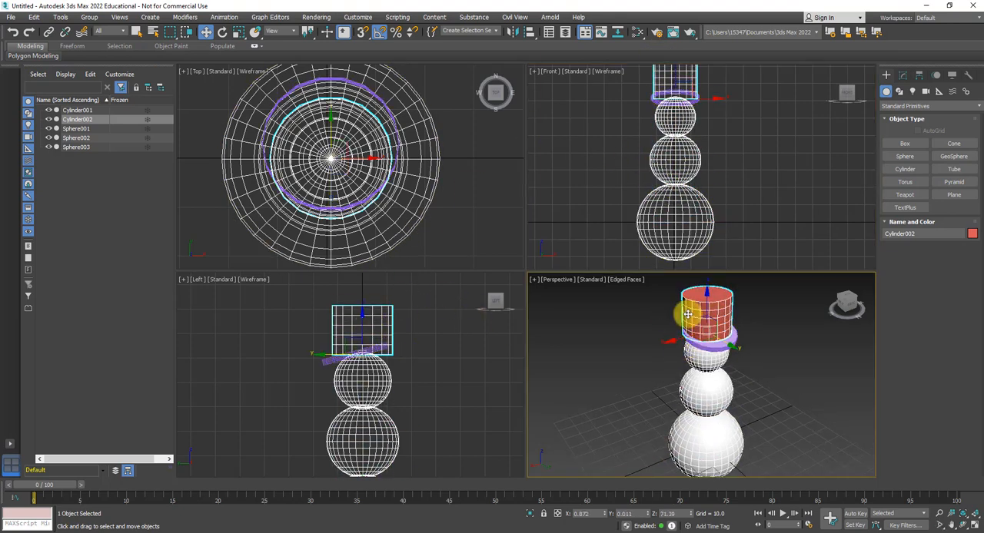
click(238, 32)
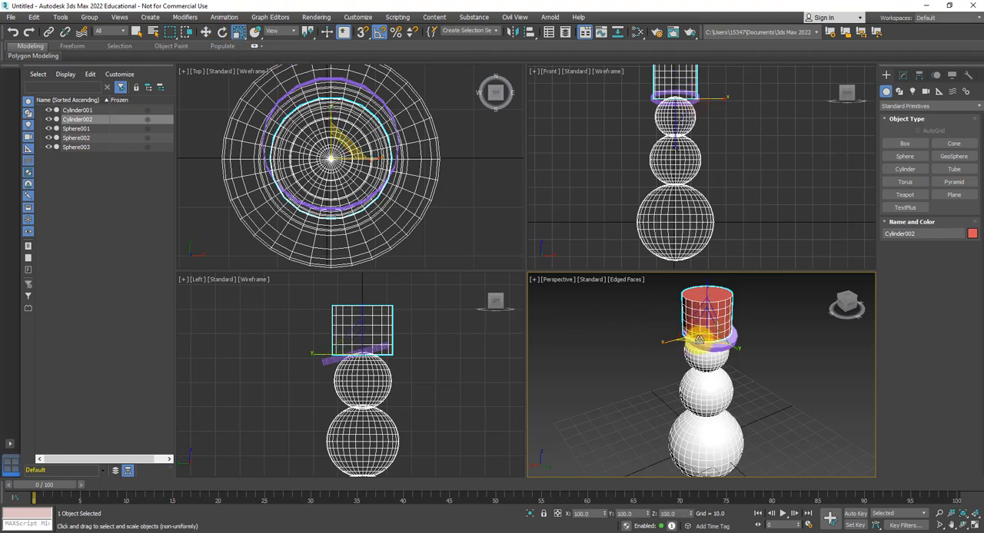
drag(699, 339, 693, 330)
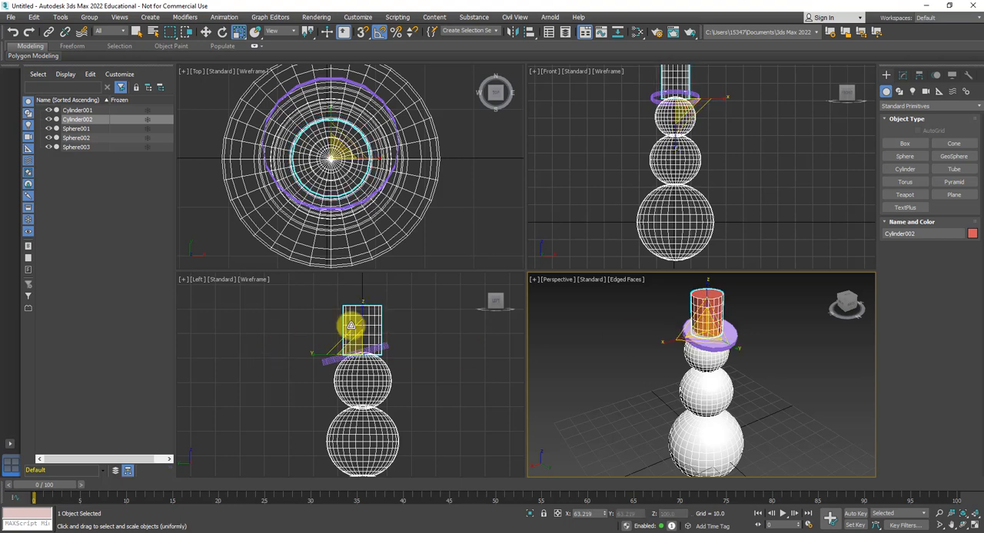
- Shift the hat crown toward the brim's lower side in the Left view and tilt it 15 degrees to match the brim
click(206, 34)
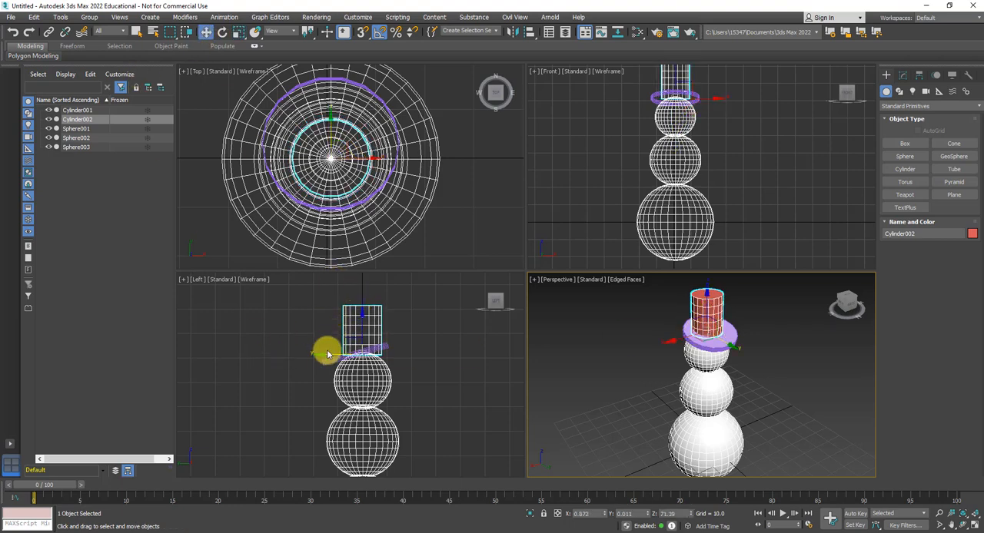
click(323, 358)
click(375, 342)
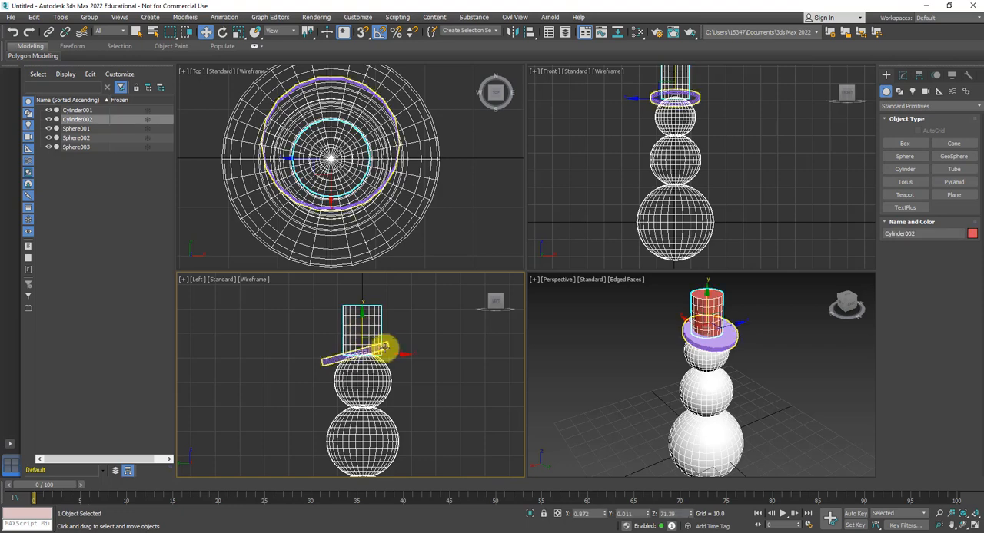
drag(402, 355, 391, 353)
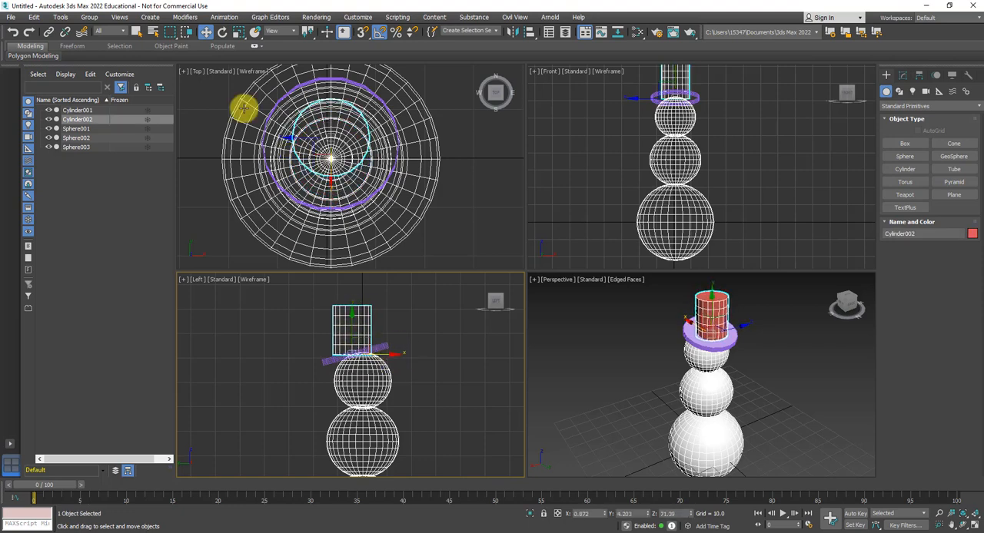
click(223, 33)
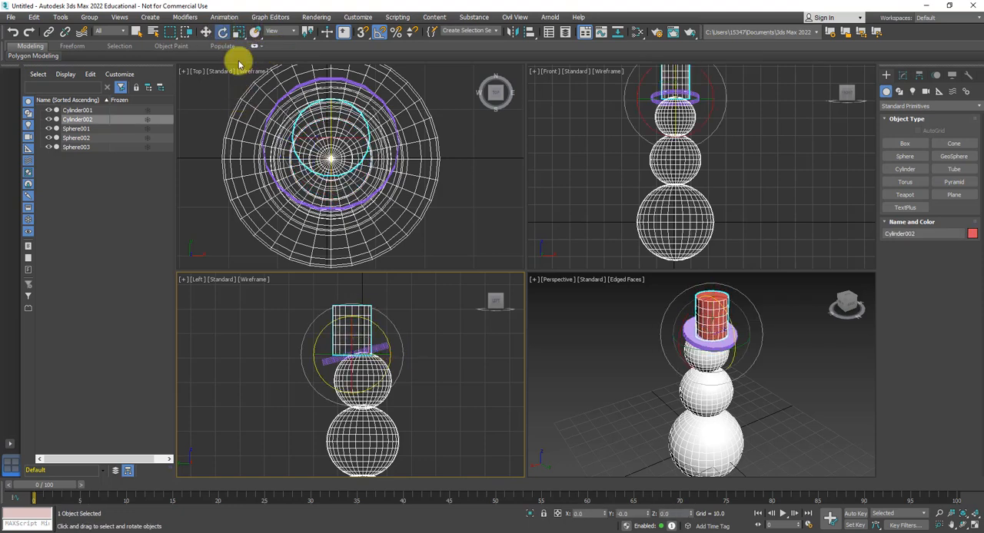
drag(370, 321, 365, 323)
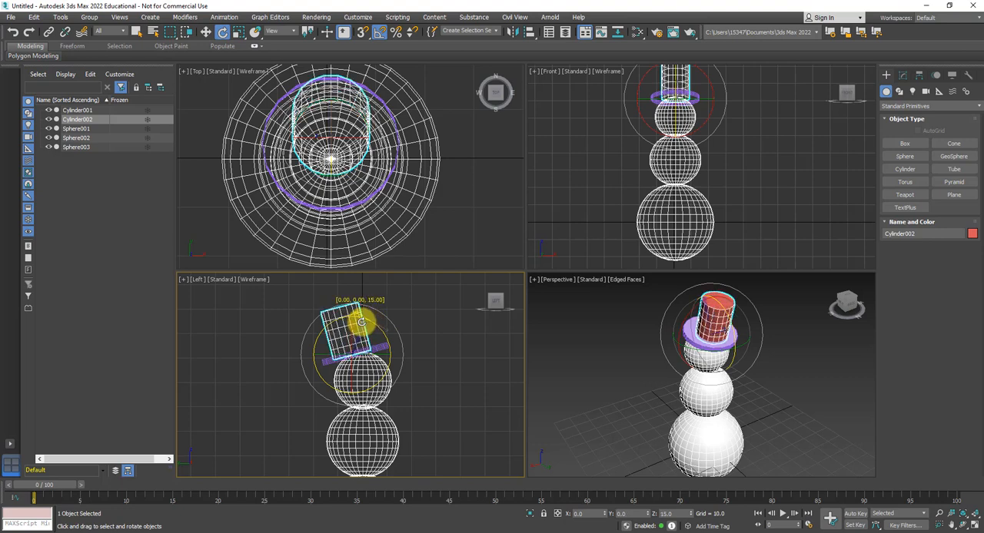
- Centre the tilted crown over the brim in the Left view and raise it slightly to rest on the brim
click(205, 32)
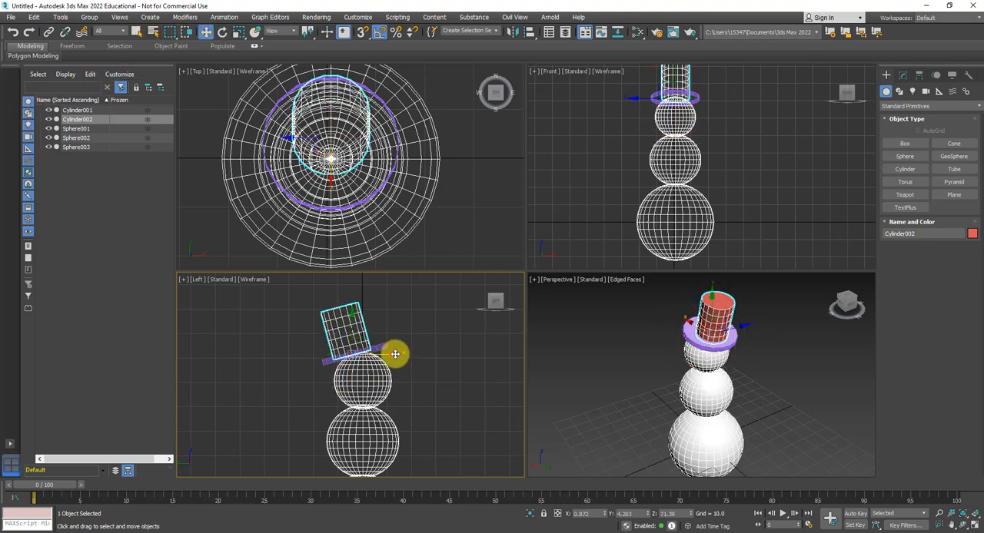
drag(395, 354, 391, 351)
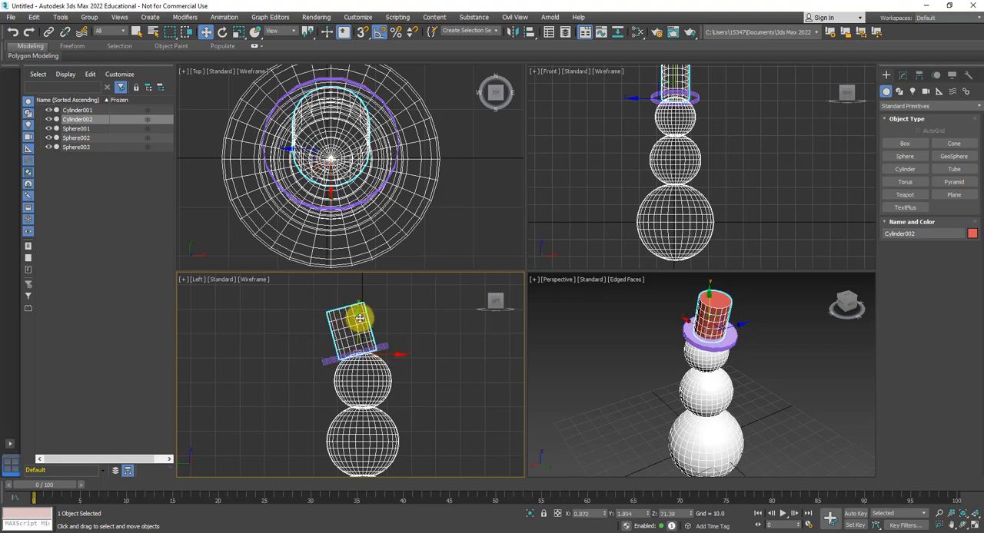
drag(360, 318, 375, 321)
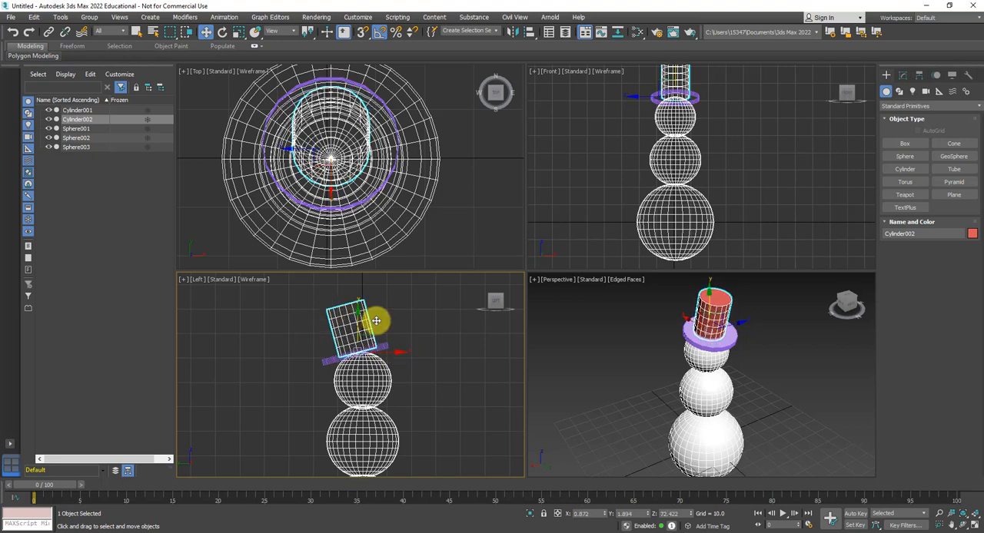
- Change the object color of the hat crown to black
click(972, 234)
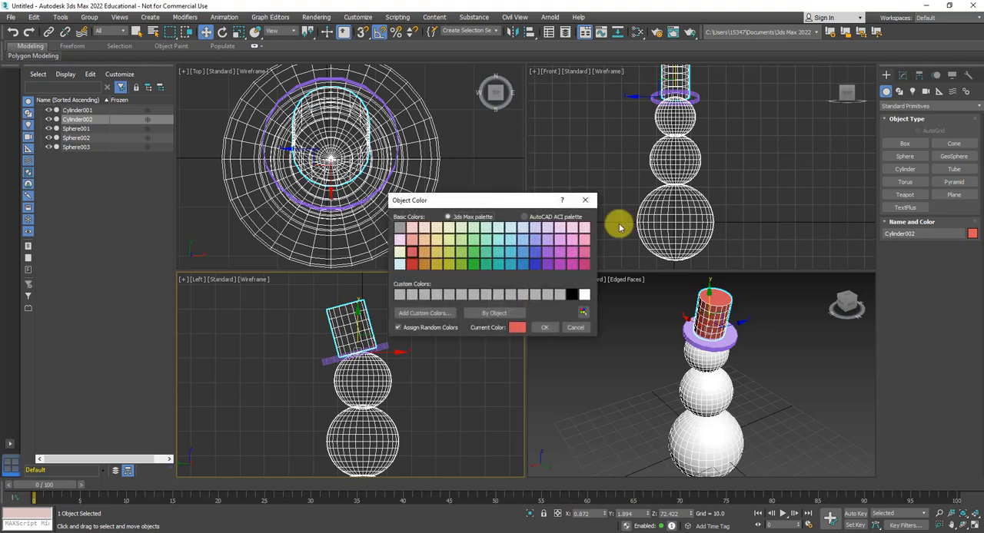
click(571, 295)
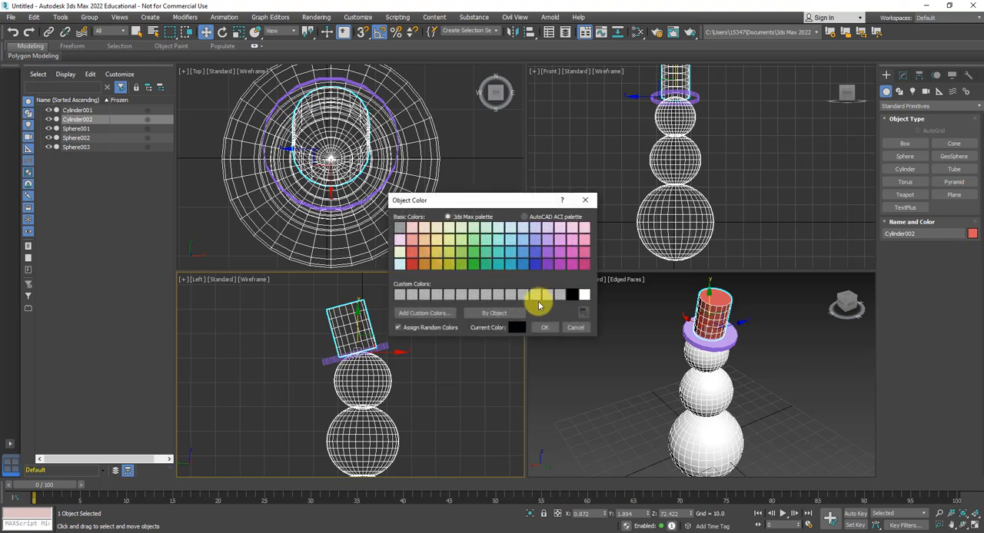
click(543, 329)
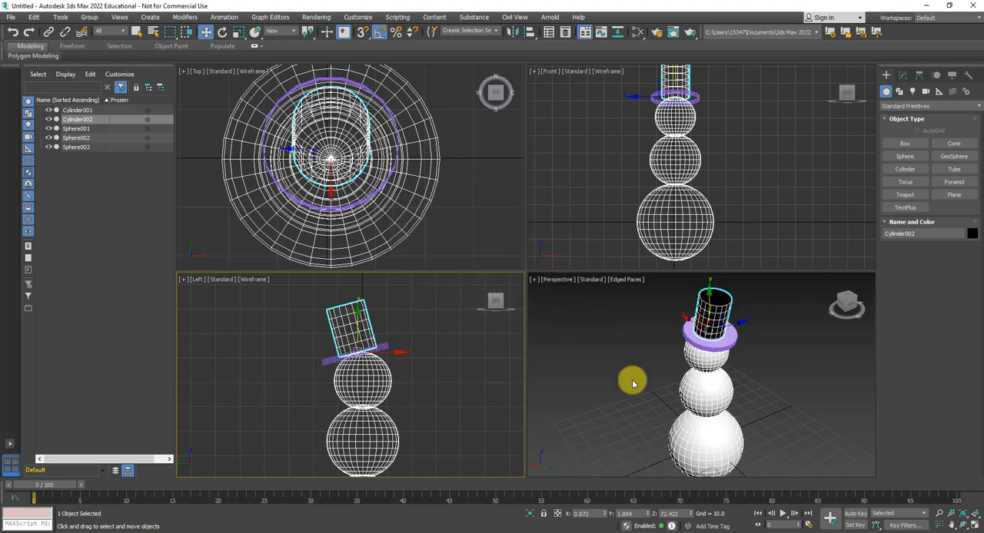
- Select the hat brim in the Perspective view and set its object color to black
click(206, 32)
click(696, 335)
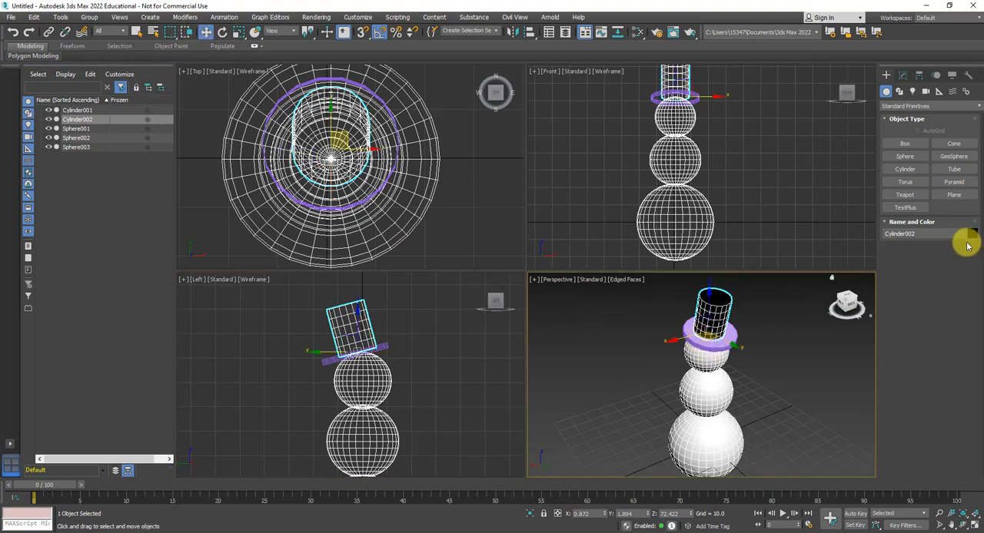
click(730, 336)
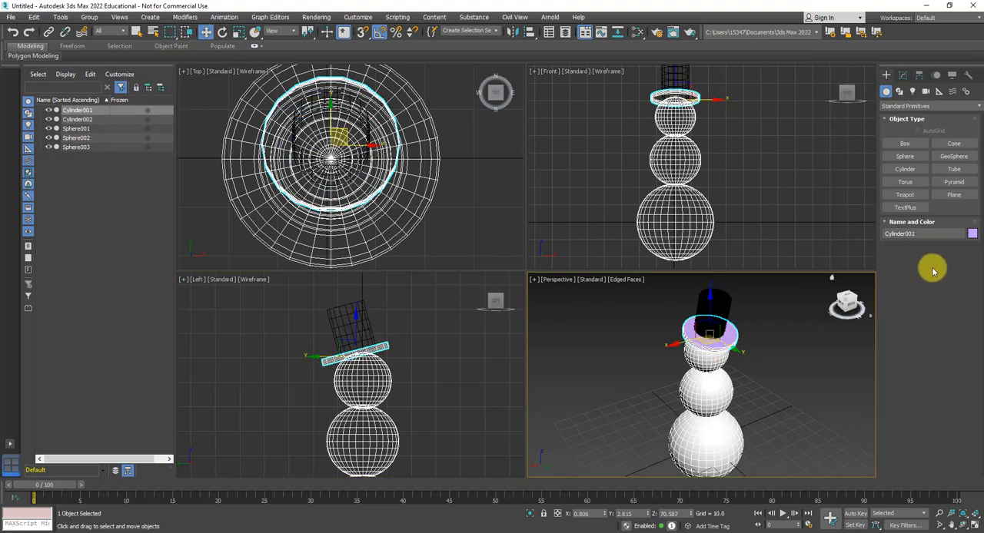
click(974, 235)
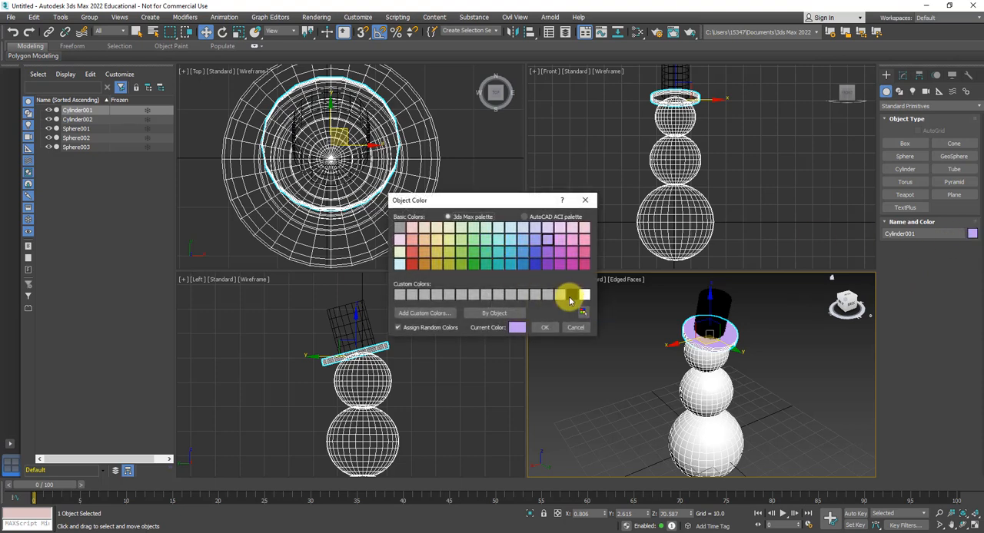
click(540, 328)
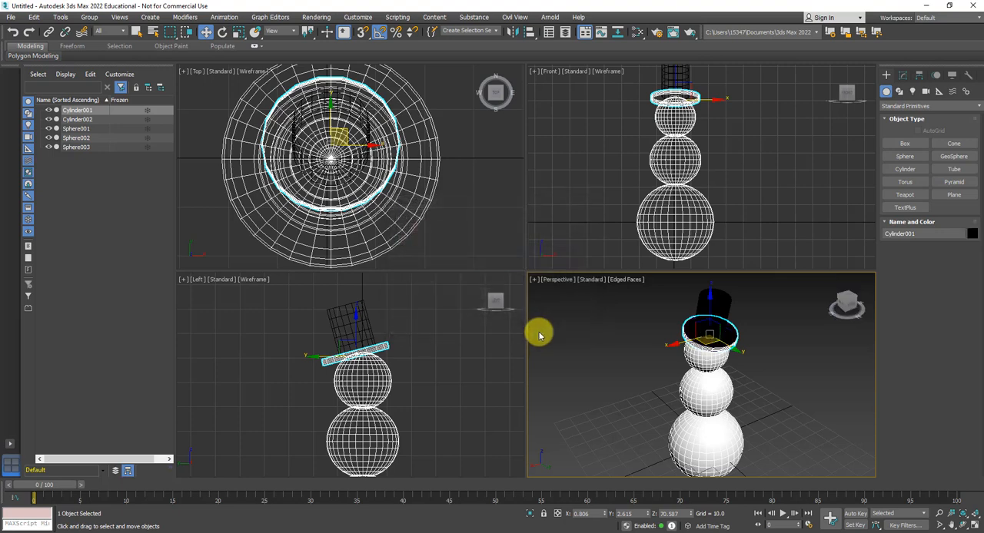
scroll(705, 346, down, 4)
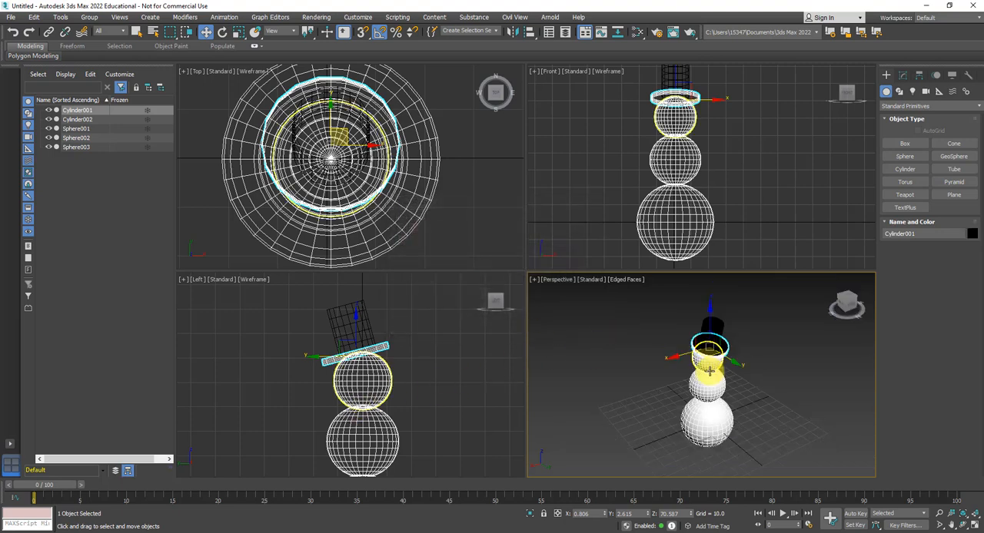
alt+middle_drag(607, 435, 661, 385)
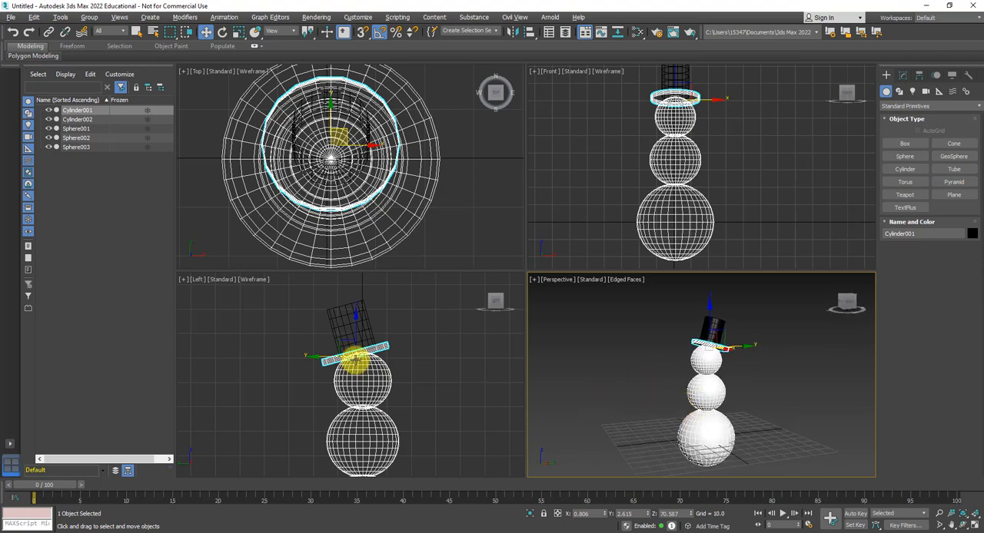
scroll(362, 158, down, 4)
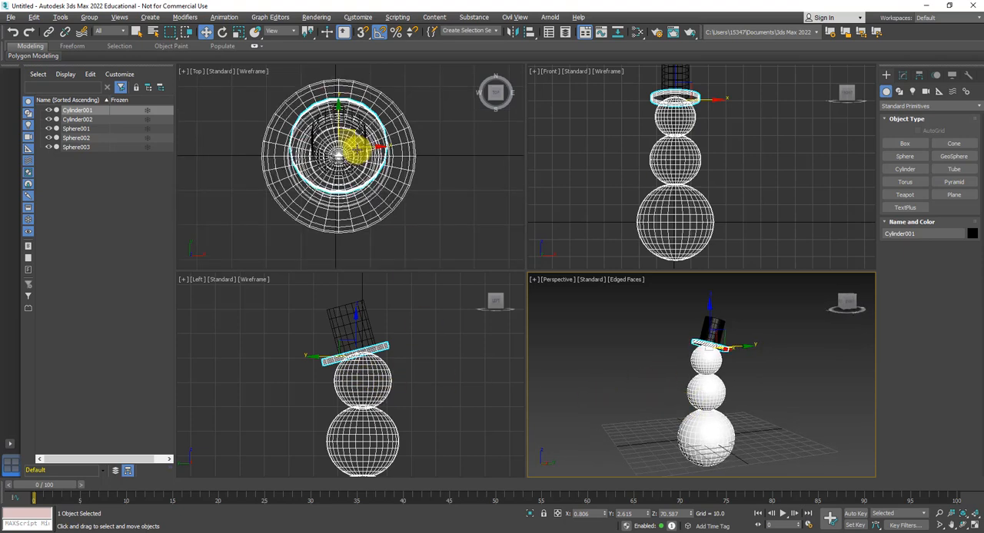
- Create a small sphere with a radius of about 2.1 in the Top view, near the front edge of the head
scroll(381, 174, up, 2)
mouse_move(378, 192)
middle_down()
mouse_move(364, 149)
mouse_move(375, 206)
middle_up()
scroll(359, 167, up, 2)
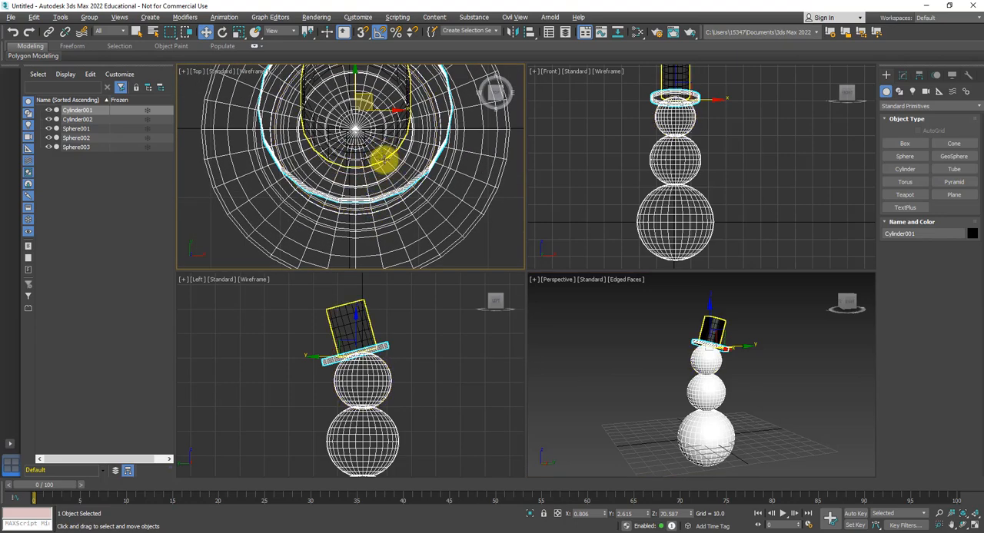
click(429, 152)
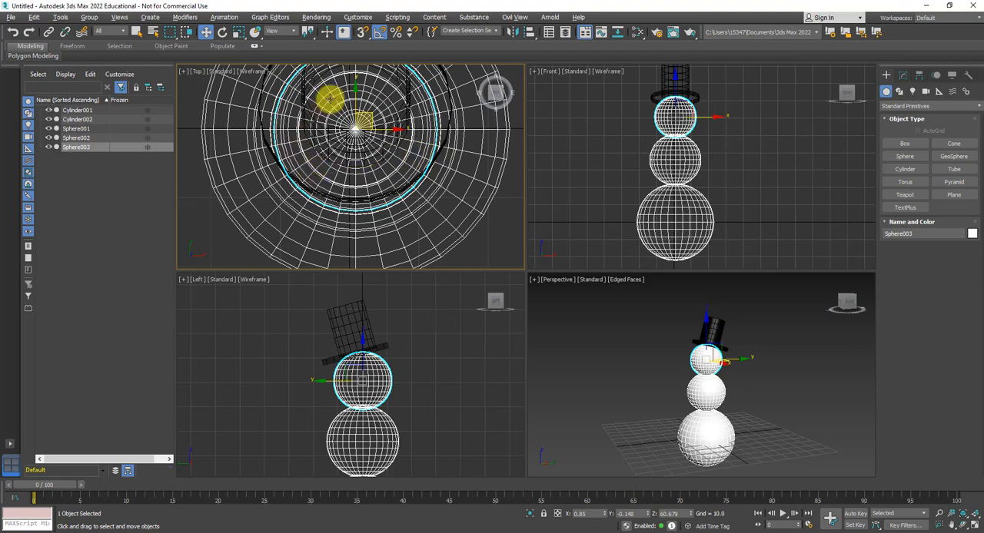
click(905, 156)
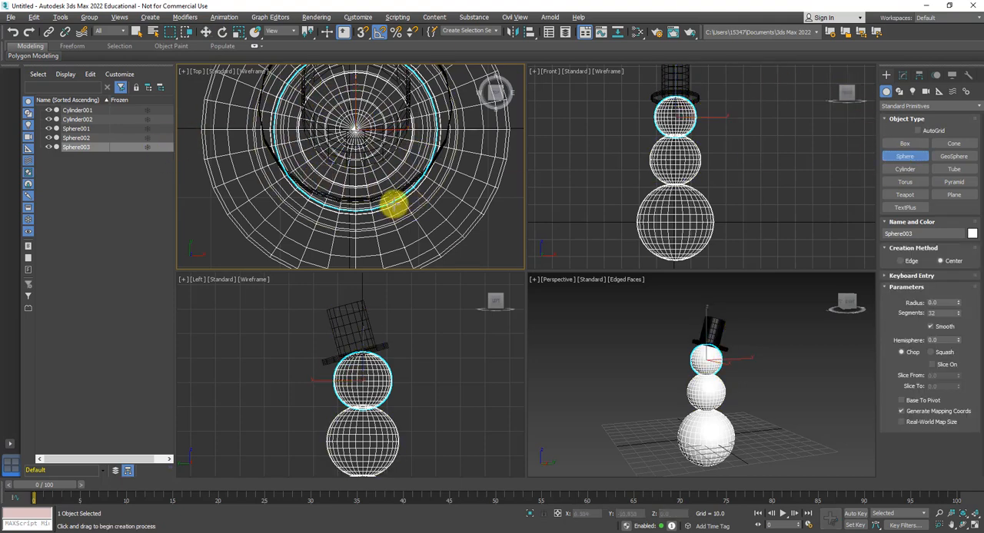
drag(391, 202, 392, 201)
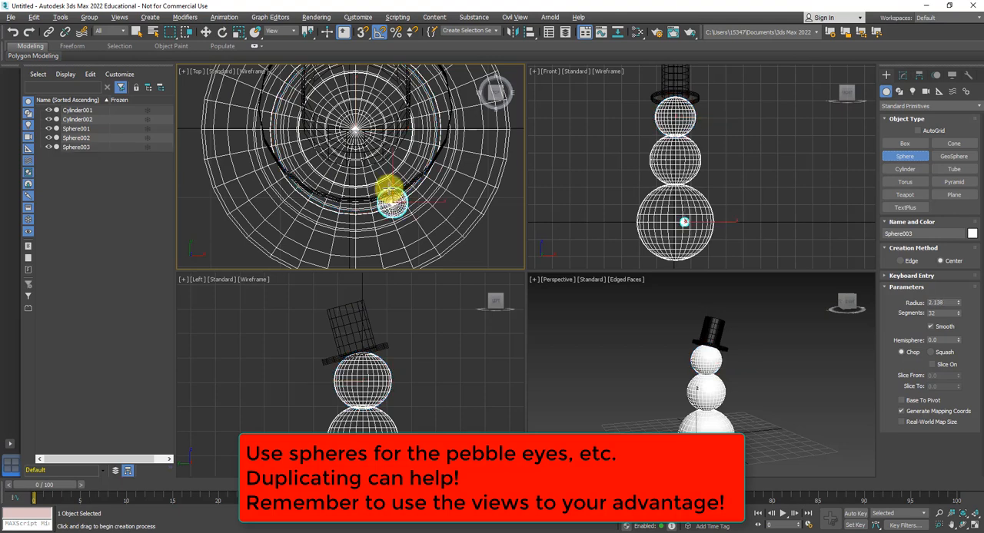
drag(390, 188, 389, 188)
- Raise the small sphere in the Front view from the bottom body ball to eye height on the head
mouse_move(659, 190)
middle_down()
mouse_move(677, 188)
mouse_move(663, 188)
middle_up()
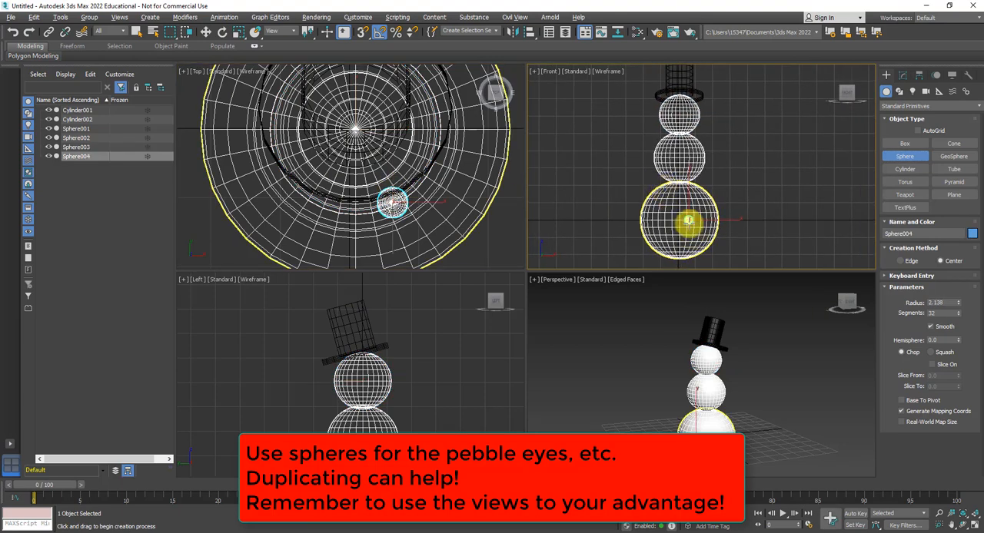
click(206, 32)
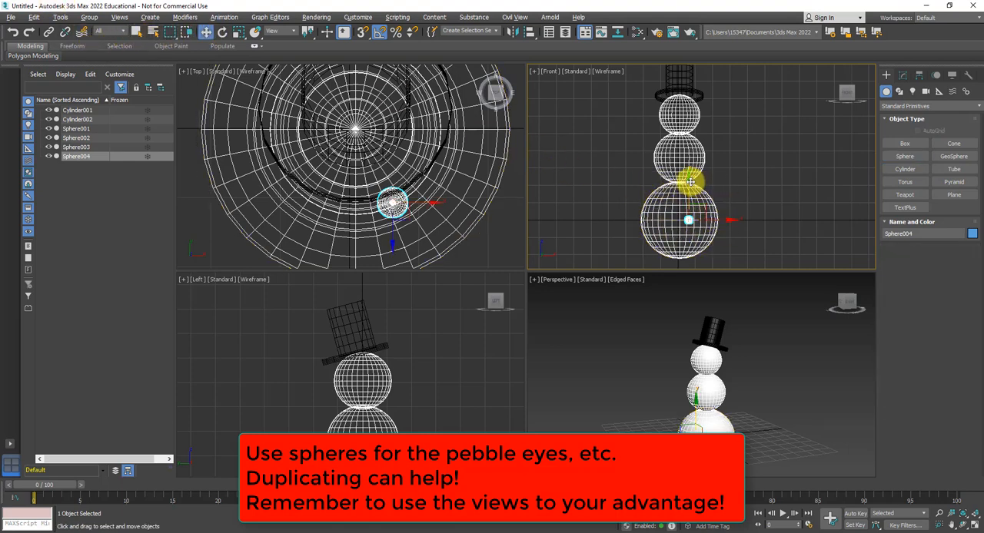
drag(688, 167, 678, 71)
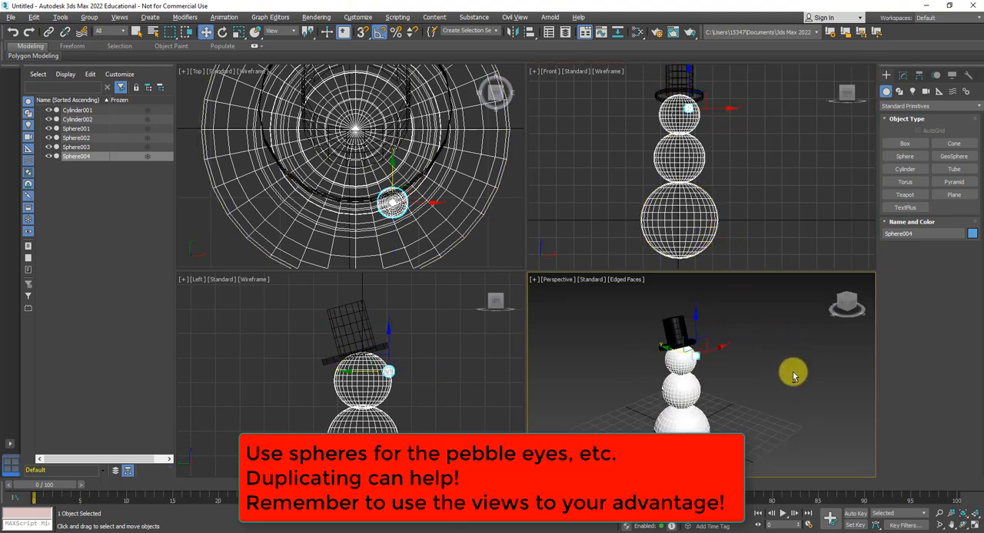
- Change the object color of the eye sphere to black
scroll(792, 371, up, 6)
alt+middle_drag(668, 383, 711, 380)
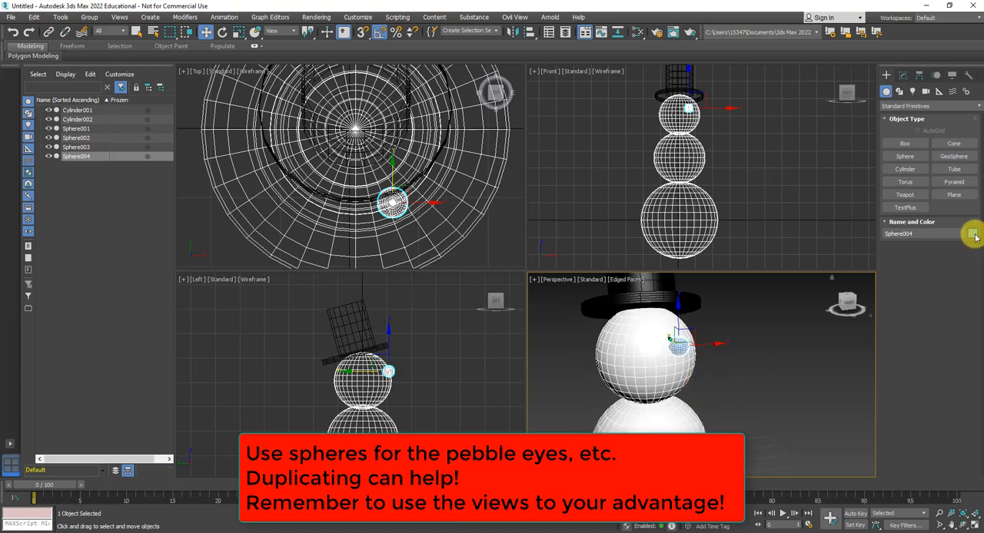
click(973, 234)
click(578, 297)
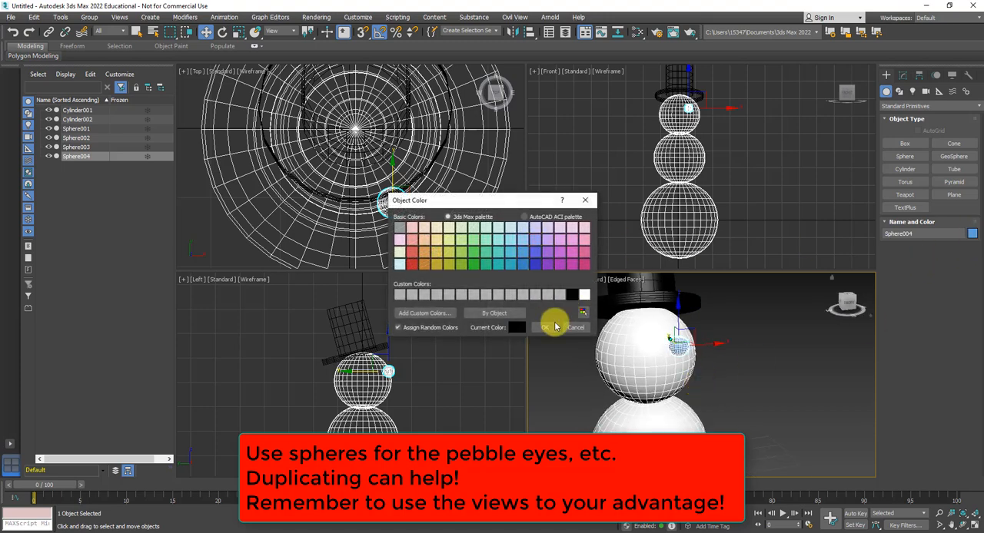
click(544, 327)
- Shift the eye sphere back in the Left view so it is partly embedded in the head's front surface
alt+middle_drag(632, 342, 653, 213)
scroll(359, 404, up, 3)
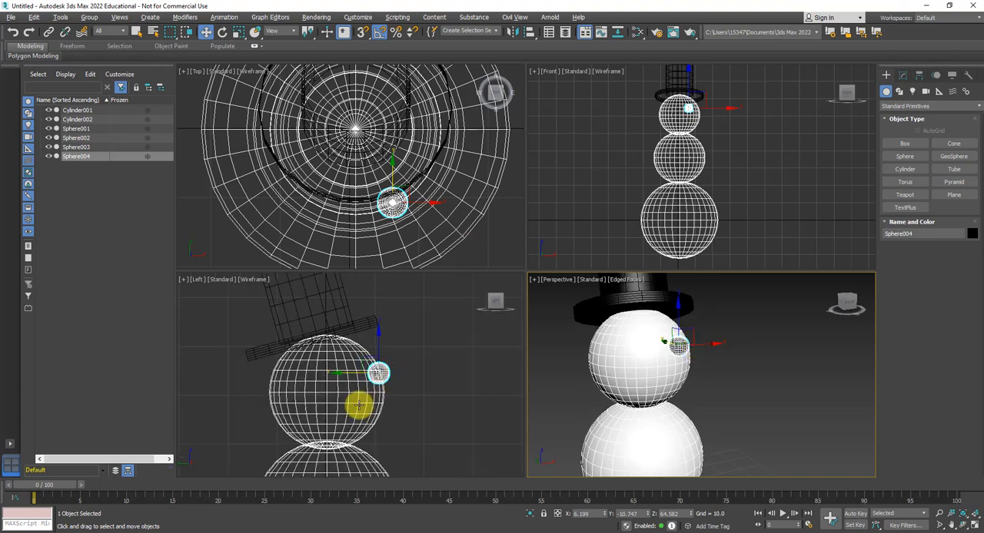
drag(456, 337, 450, 339)
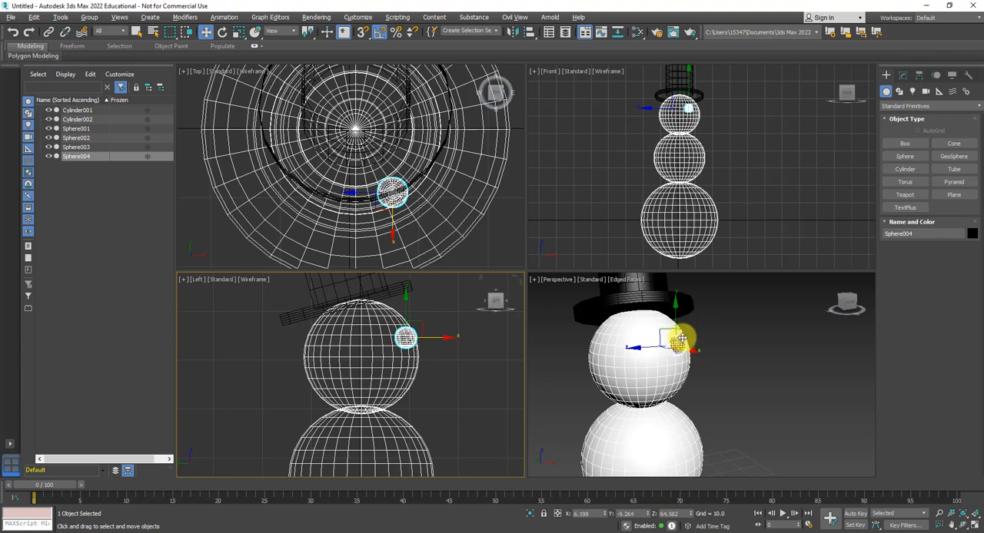
- Duplicate the eye sphere horizontally in the Front view to form the second eye on the other side of the face
scroll(705, 109, up, 5)
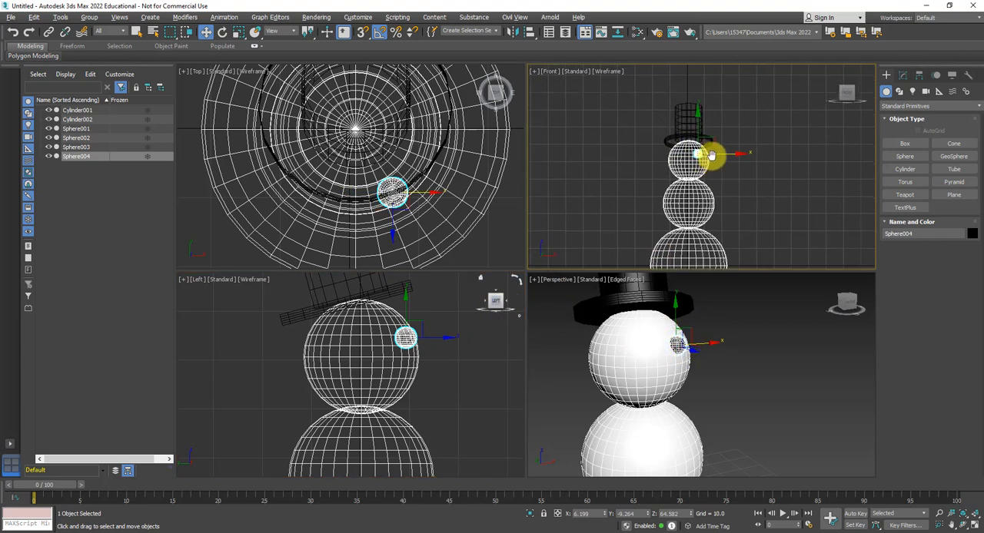
scroll(686, 166, up, 2)
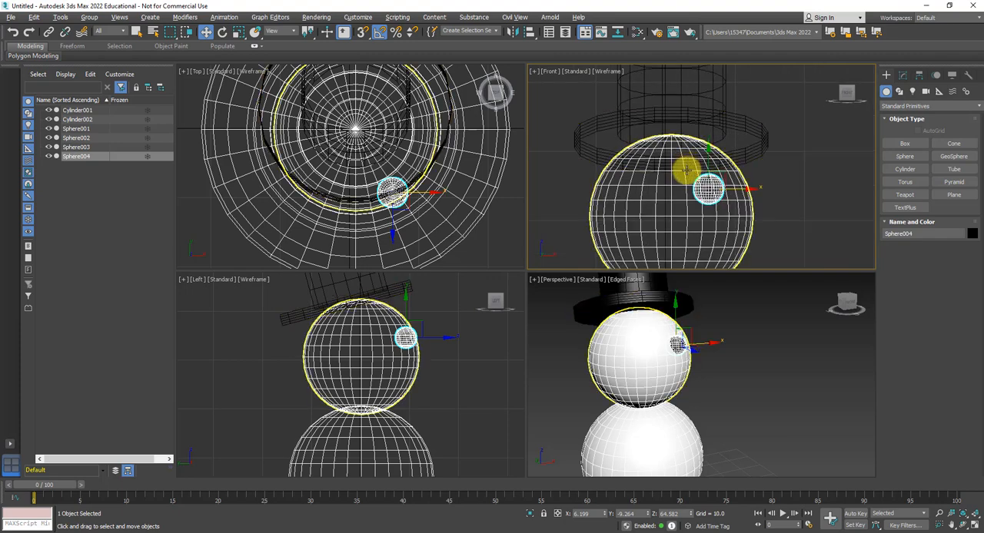
scroll(687, 171, down, 2)
middle_drag(686, 173, 689, 152)
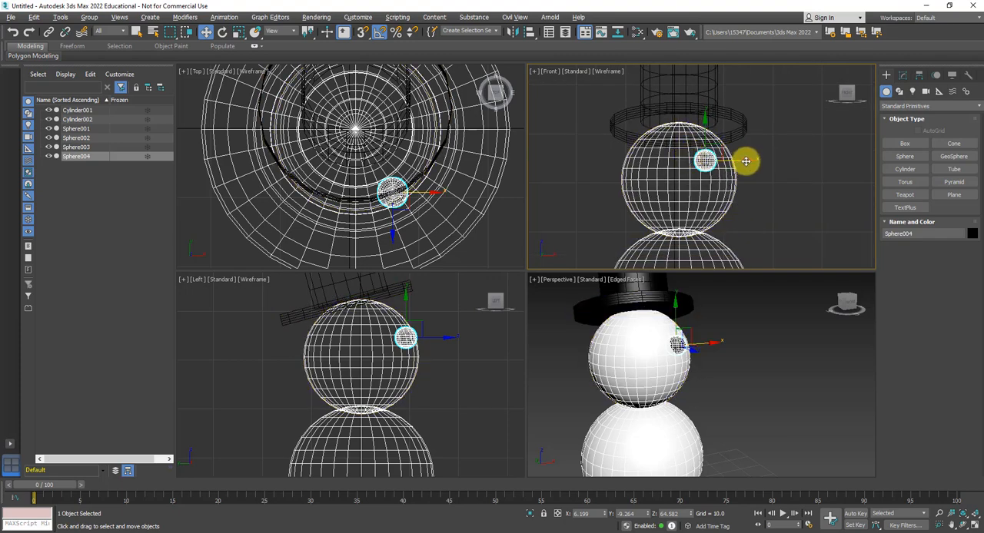
drag(746, 161, 703, 158)
click(501, 311)
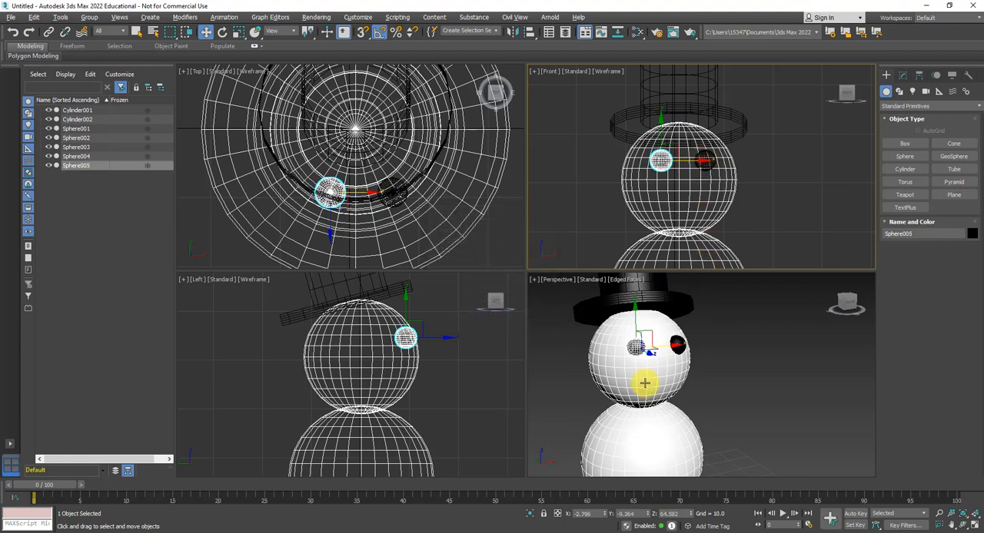
- Inspect both eyes in the Perspective view and examine the finished snowman picture in the Word tutorial document
mouse_move(635, 374)
alt+middle_down()
mouse_move(748, 361)
mouse_move(568, 370)
mouse_move(636, 367)
alt+middle_up()
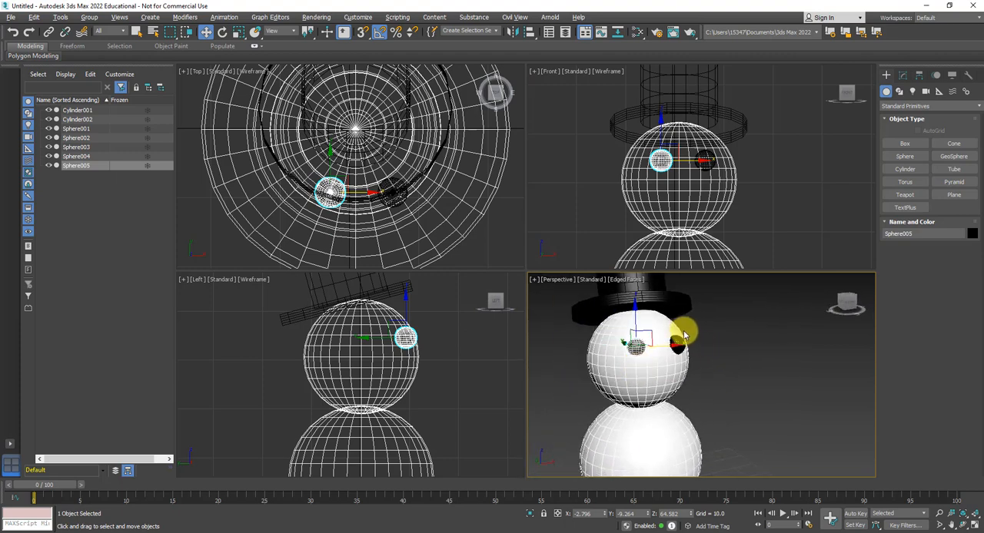
scroll(680, 357, down, 2)
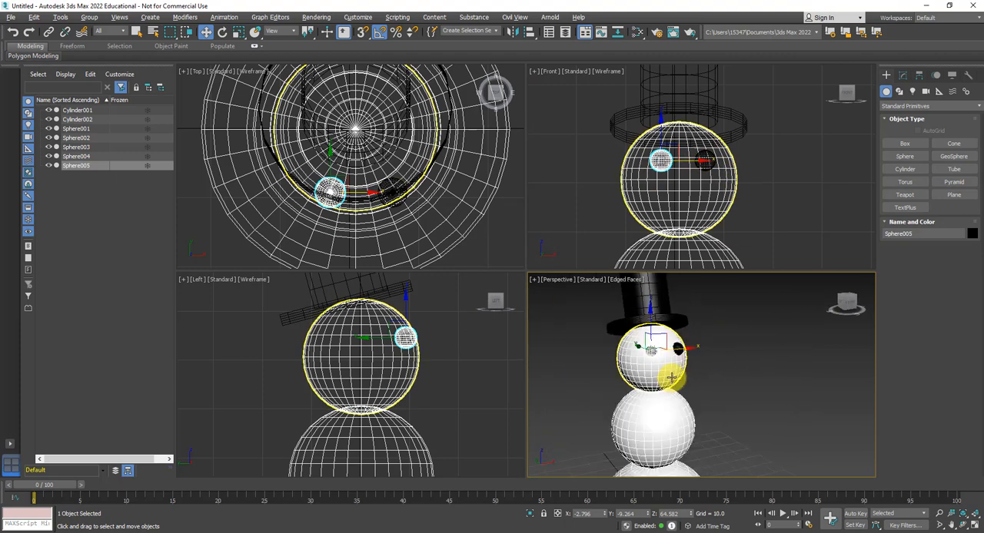
click(372, 532)
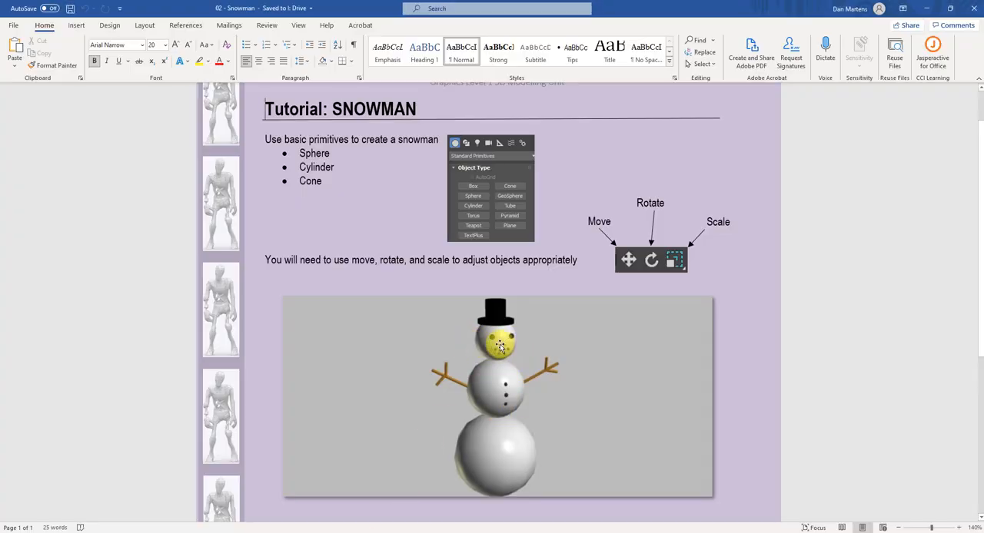
click(927, 9)
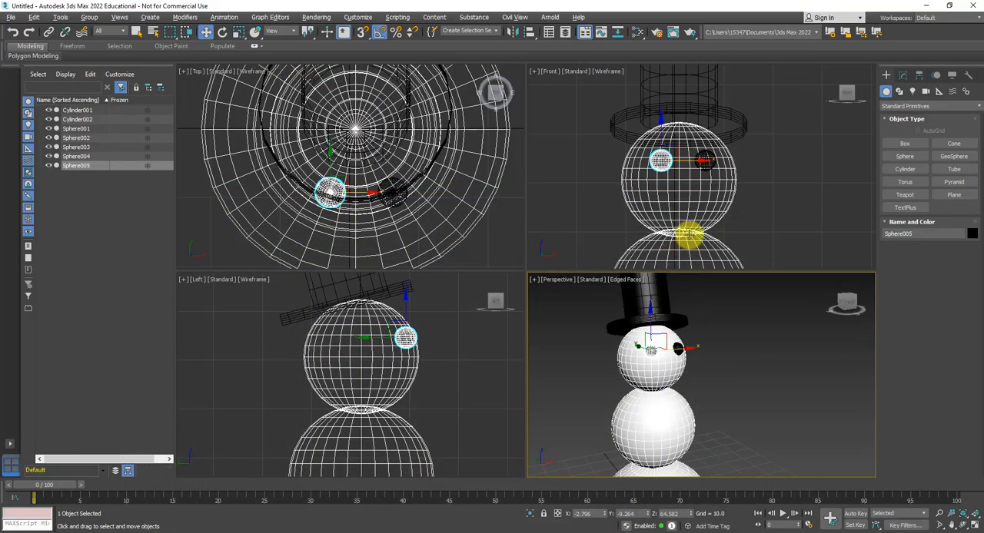
- Create a pointed cone about 11.4 in base radius and 60.2 high beside the snowman in the Perspective view, and color it orange
scroll(375, 156, down, 8)
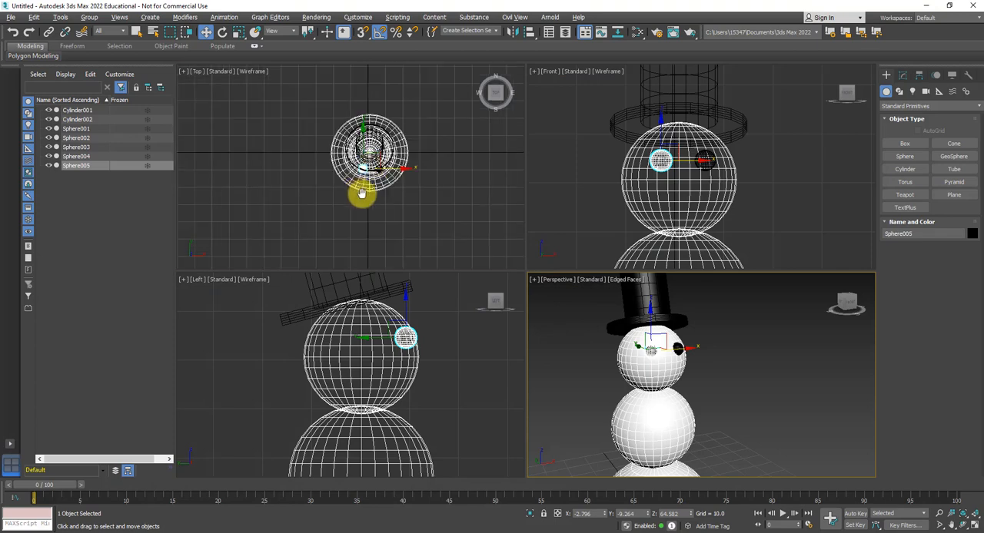
scroll(627, 338, down, 6)
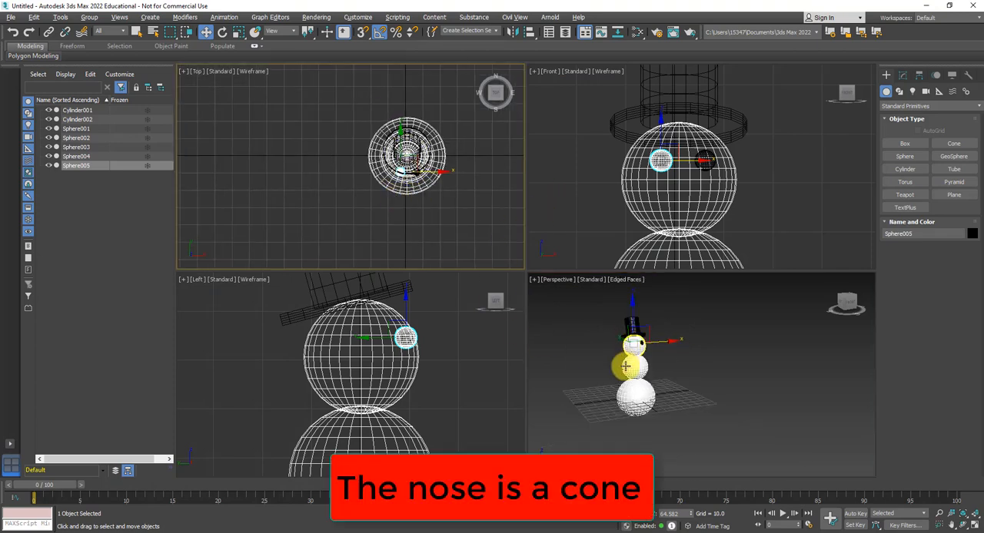
scroll(676, 412, up, 6)
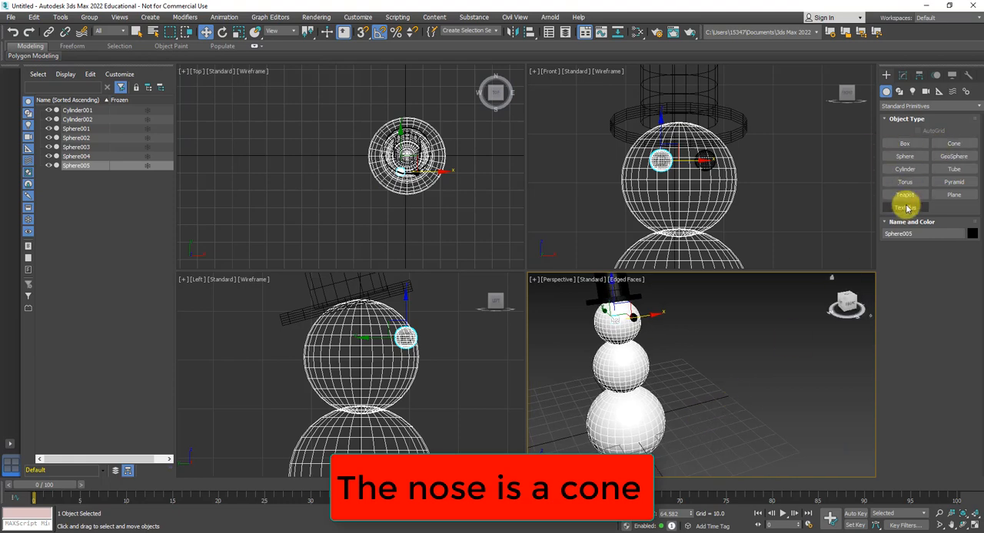
click(954, 144)
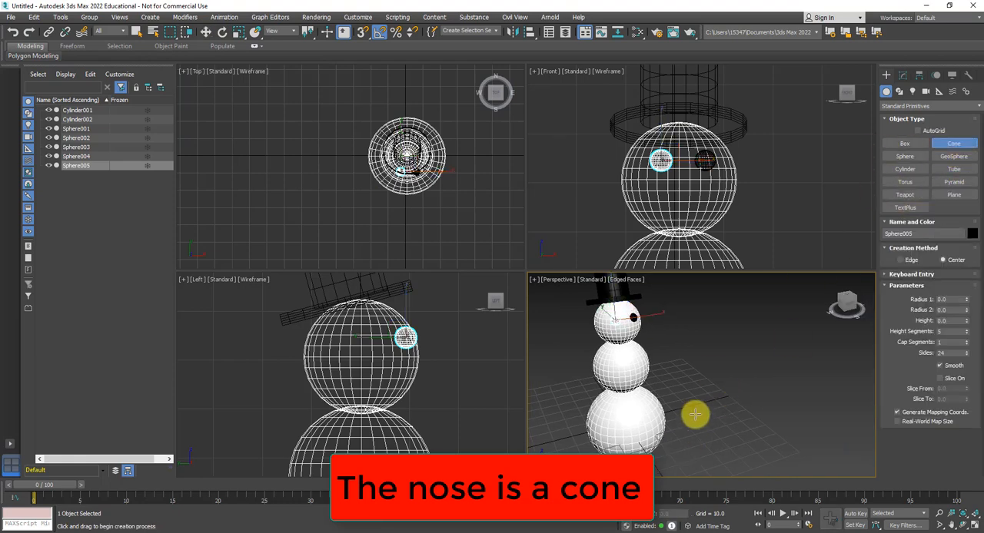
drag(695, 415, 711, 416)
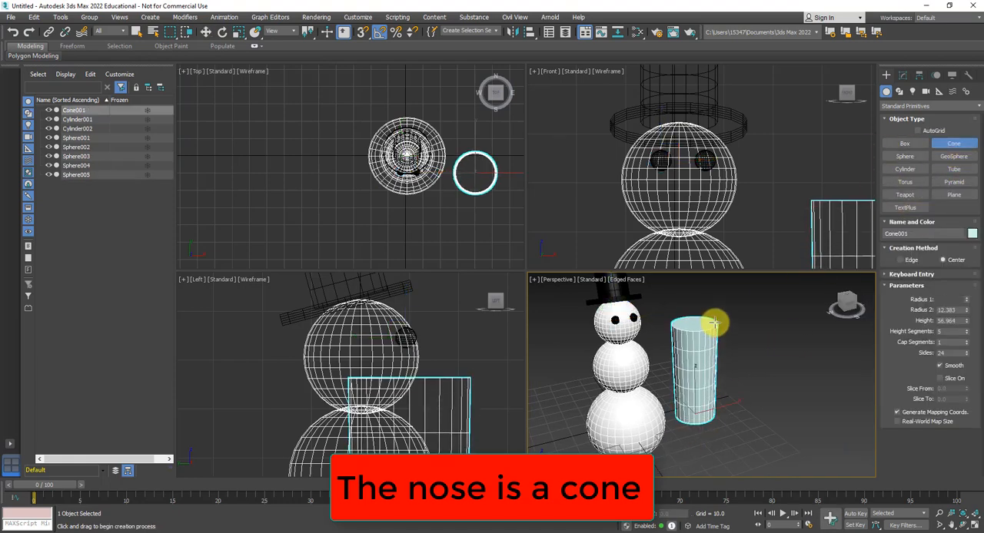
click(708, 324)
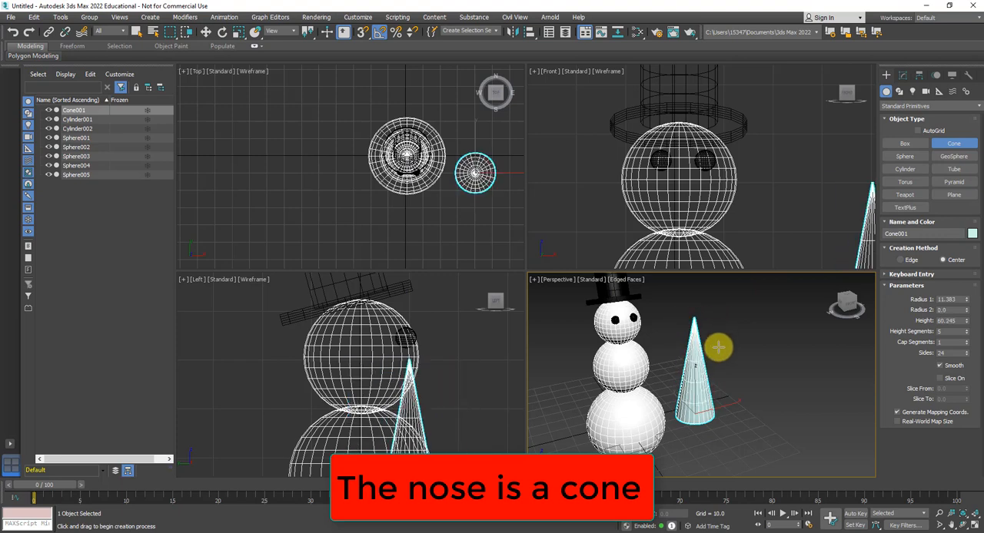
click(972, 234)
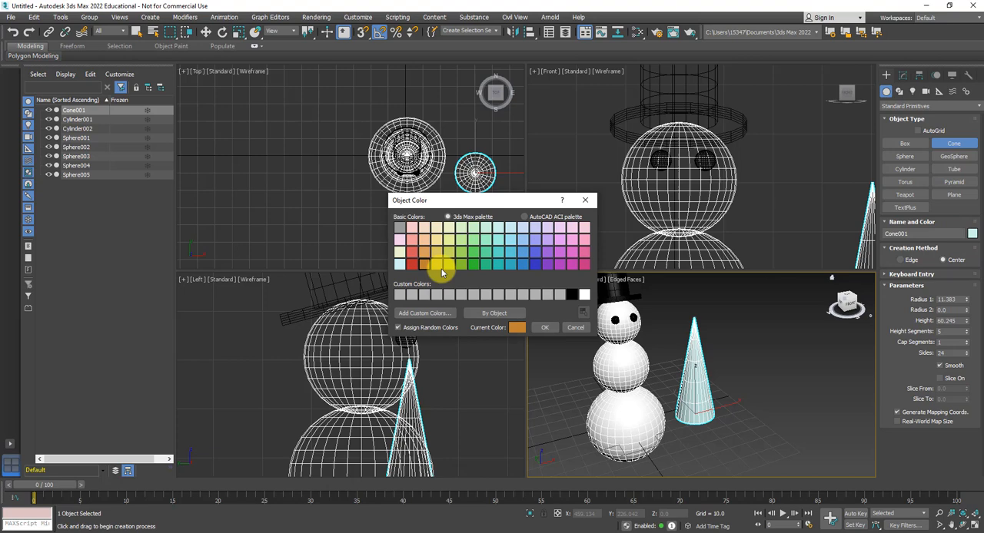
click(543, 328)
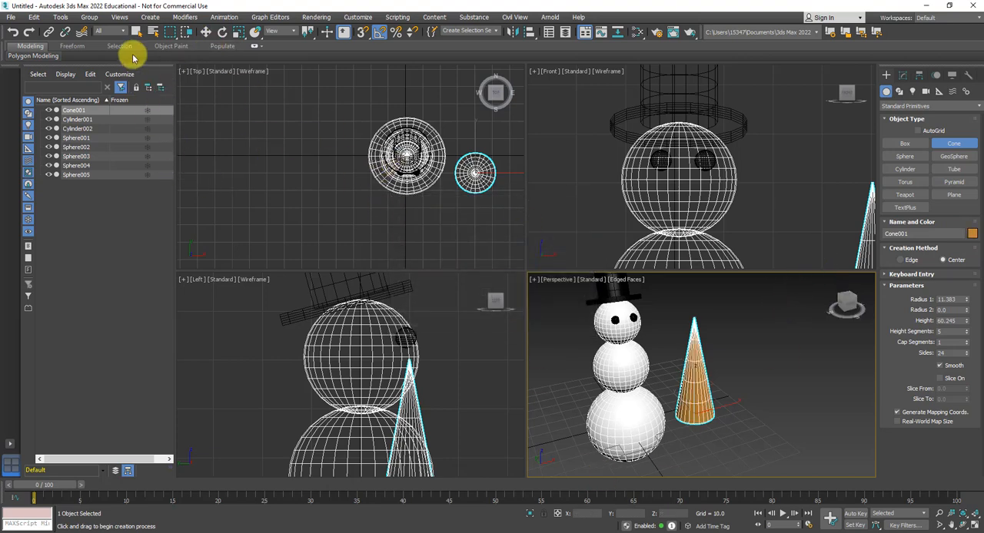
- Scale the cone down uniformly to about 28 percent and stretch it along its height
click(239, 33)
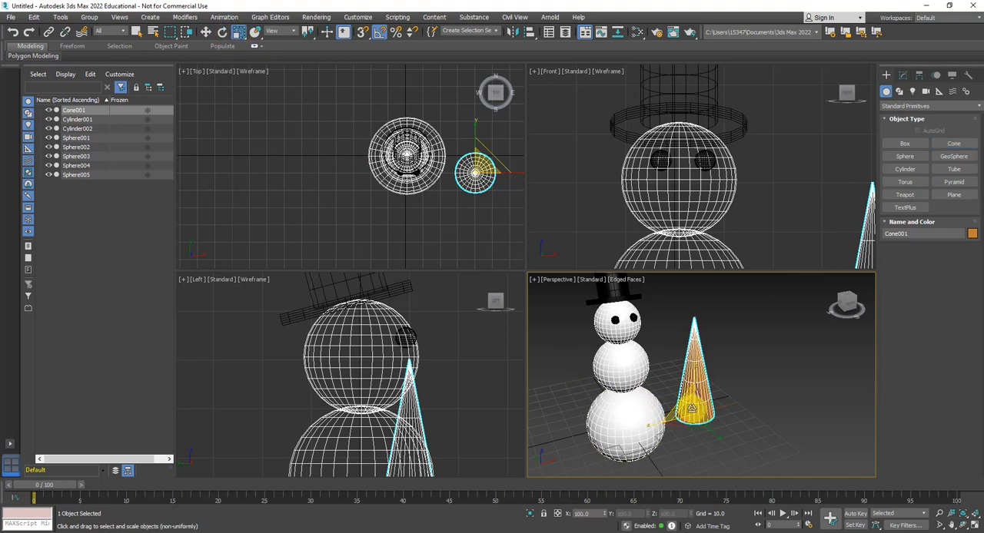
drag(692, 422, 694, 524)
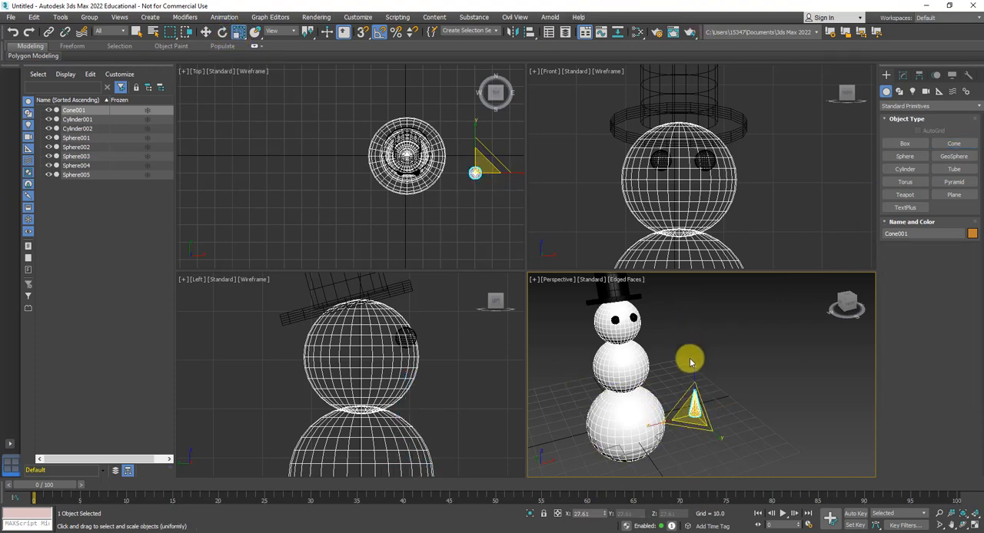
drag(695, 364, 693, 335)
- Move the cone in the Top view to sit just in front of the head, roughly centred between the eyes
middle_drag(458, 172, 395, 159)
click(207, 33)
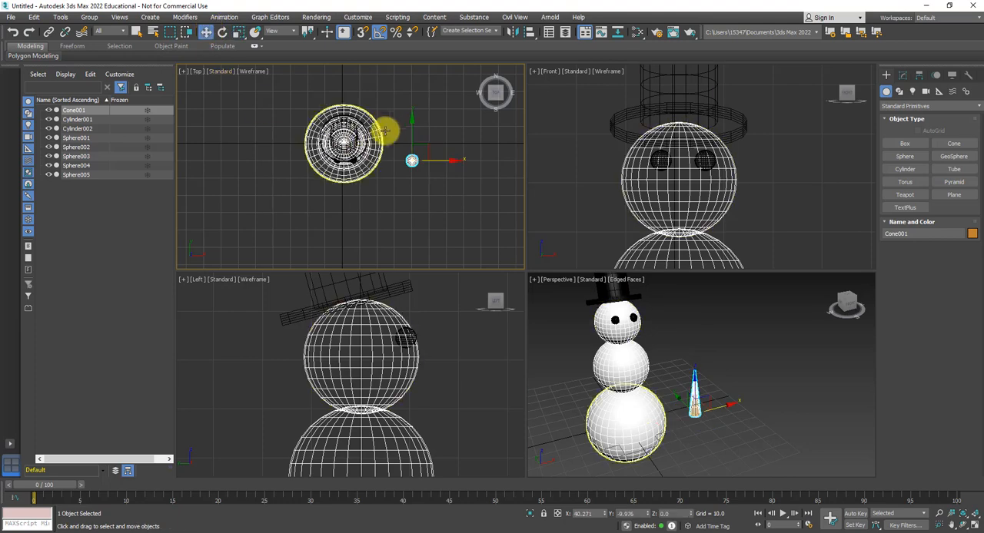
scroll(392, 126, up, 2)
drag(423, 133, 430, 182)
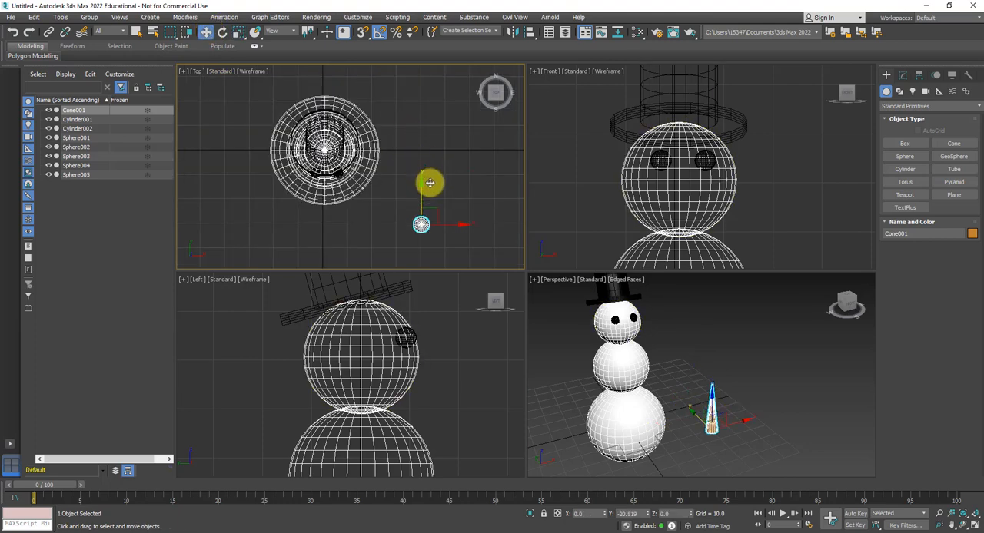
drag(462, 223, 372, 229)
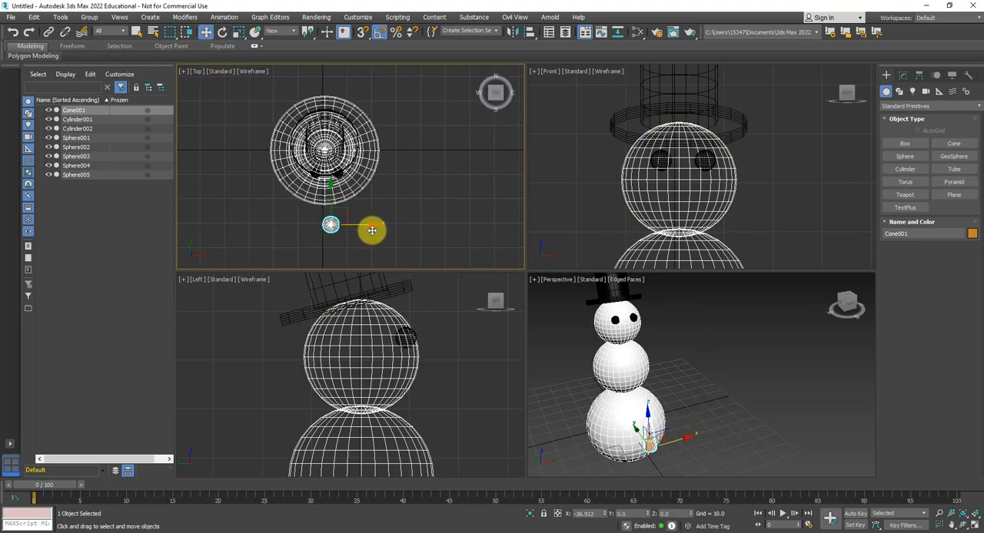
drag(329, 187, 327, 148)
- Raise the cone in the Front view to the level of the head and bring it into sight in the Left view
scroll(683, 202, down, 8)
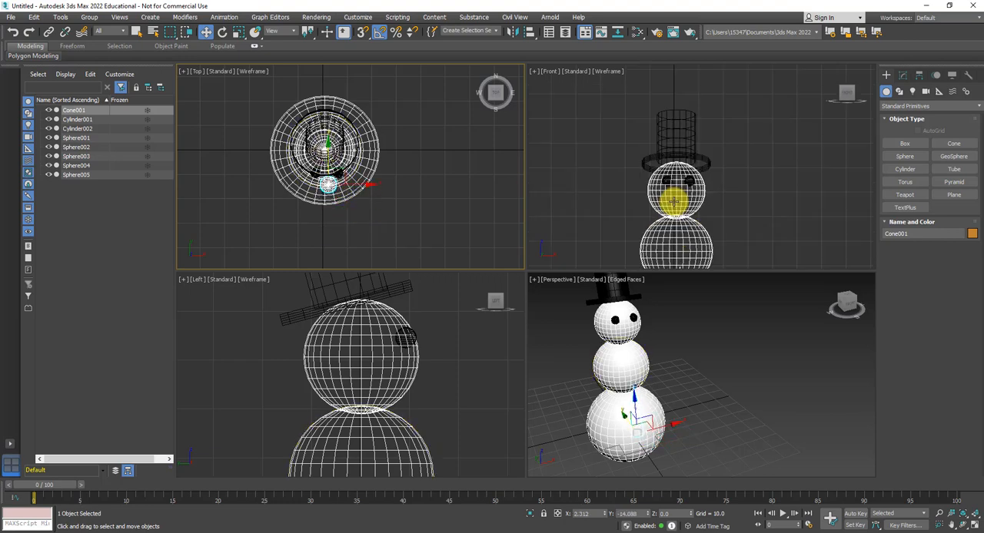
scroll(670, 162, up, 2)
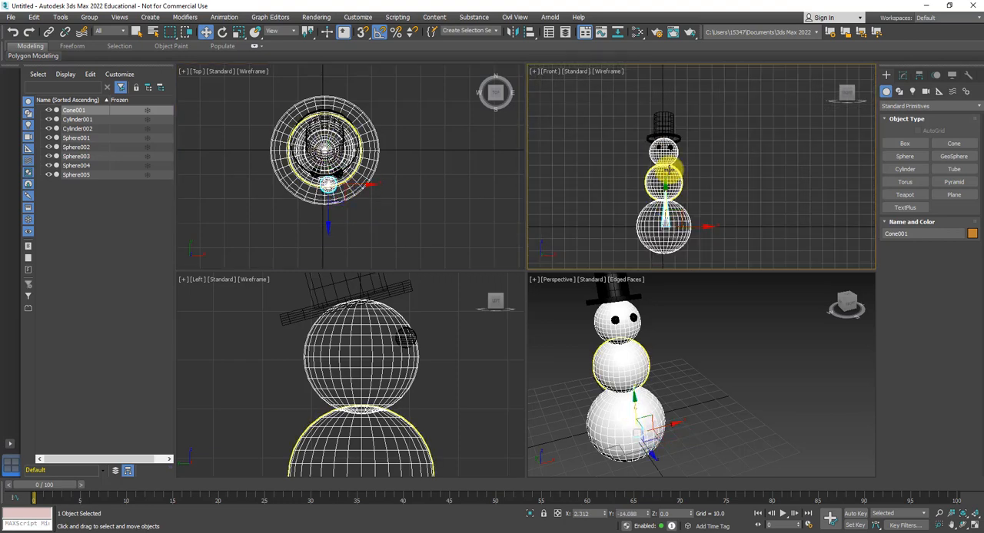
drag(667, 187, 661, 115)
scroll(402, 349, down, 4)
middle_drag(407, 347, 360, 367)
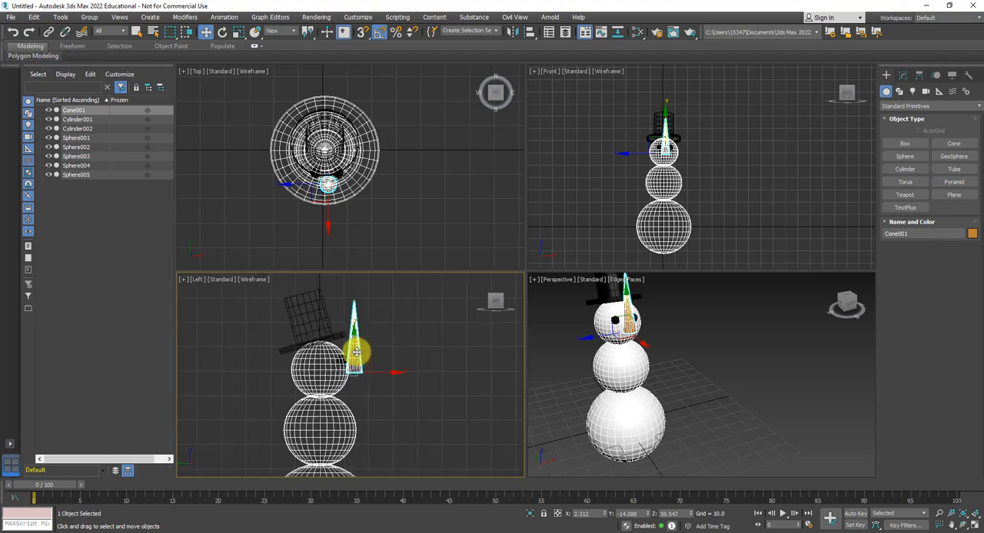
- Rotate the cone 110 degrees in the Left view to point forward and slightly down, and move its base against the head
click(222, 31)
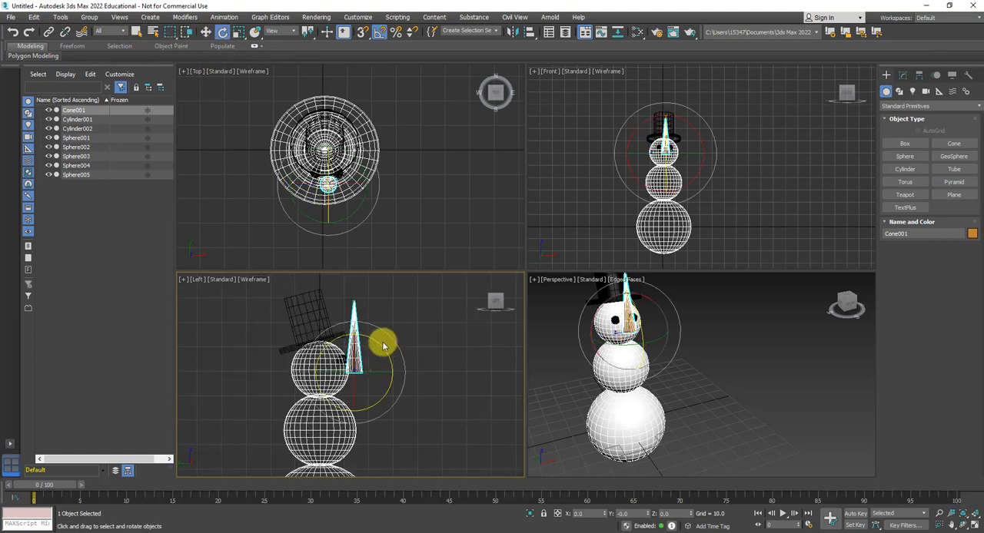
drag(368, 335, 419, 361)
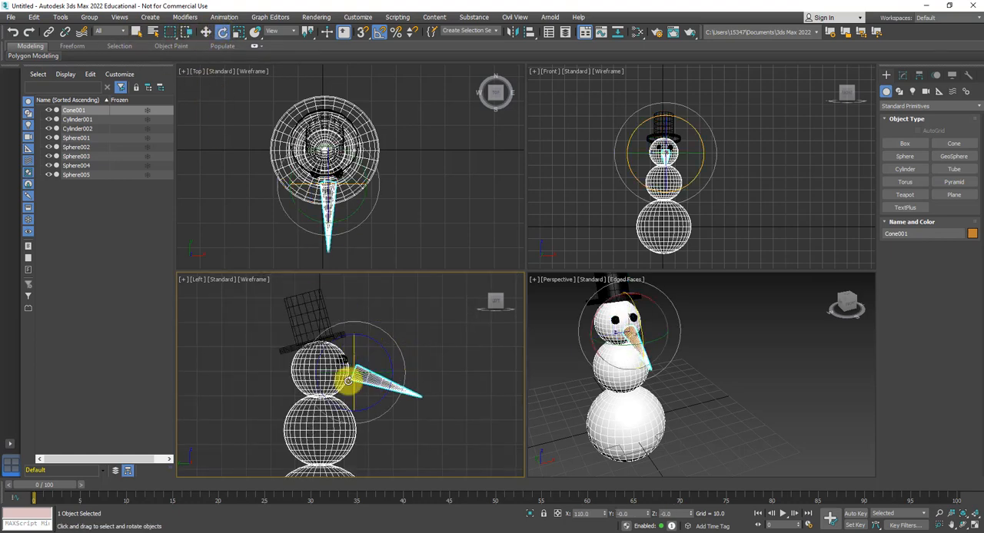
click(205, 32)
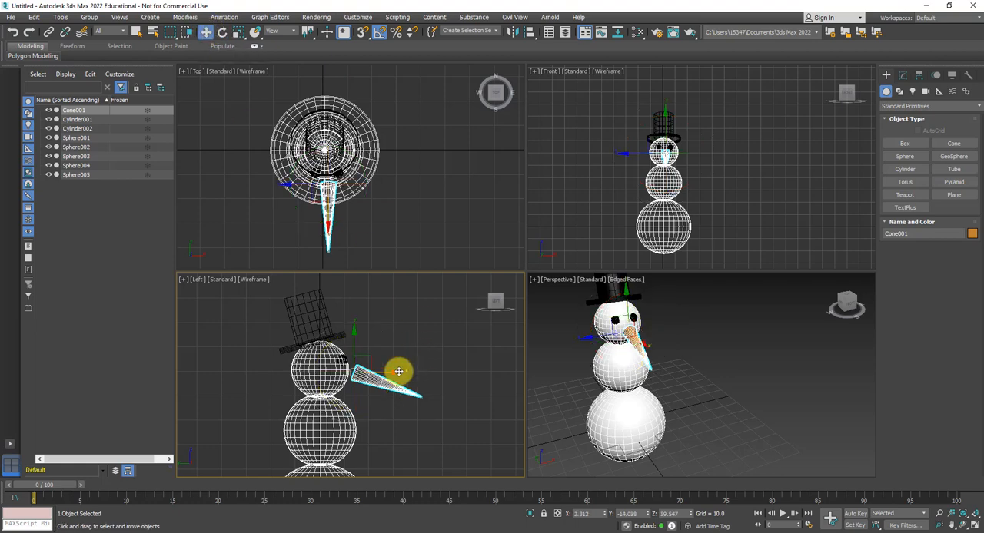
drag(393, 373, 383, 377)
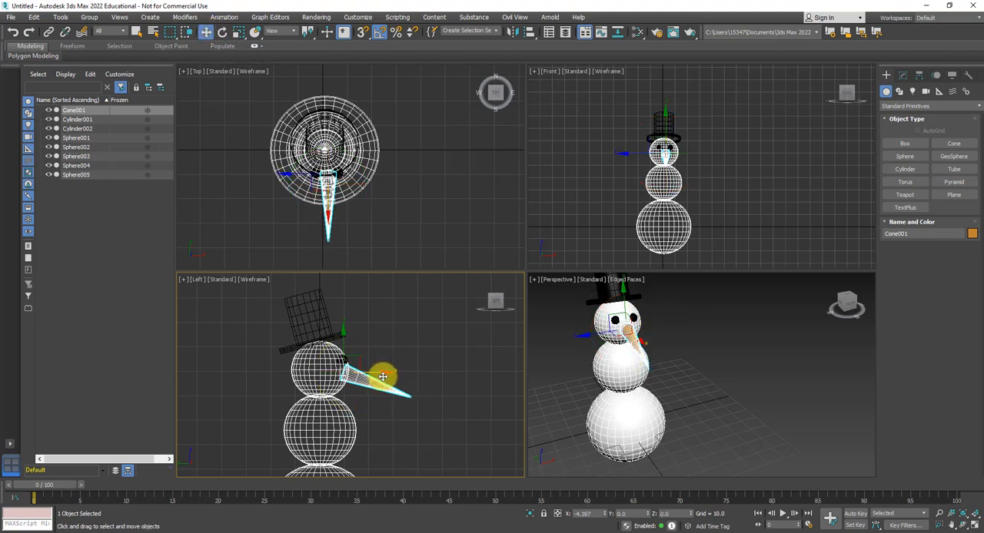
- Shorten the cone nose by scaling it along its length in the Left view, and check it in the Perspective view
click(238, 32)
drag(354, 363, 348, 427)
alt+middle_drag(672, 355, 578, 378)
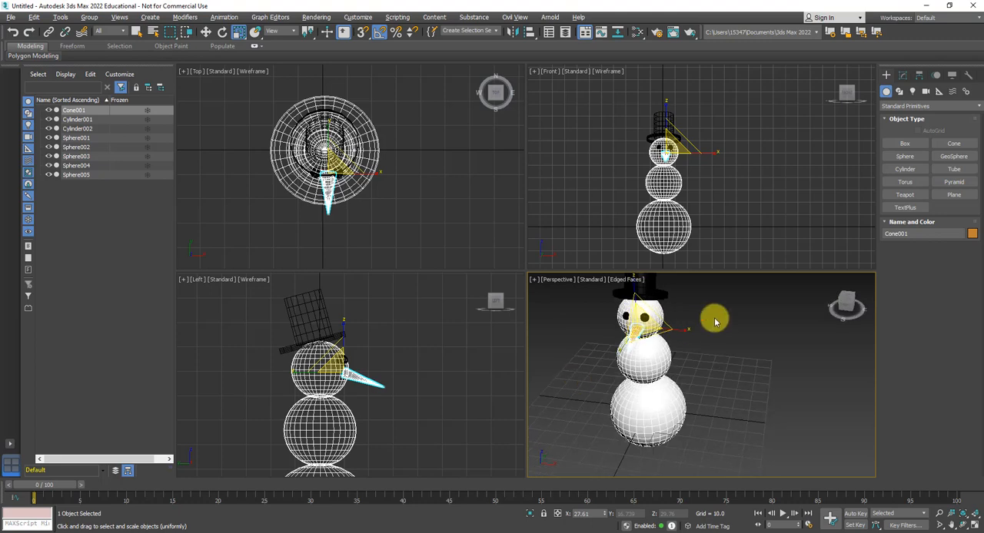
scroll(642, 334, up, 4)
alt+middle_drag(616, 335, 586, 417)
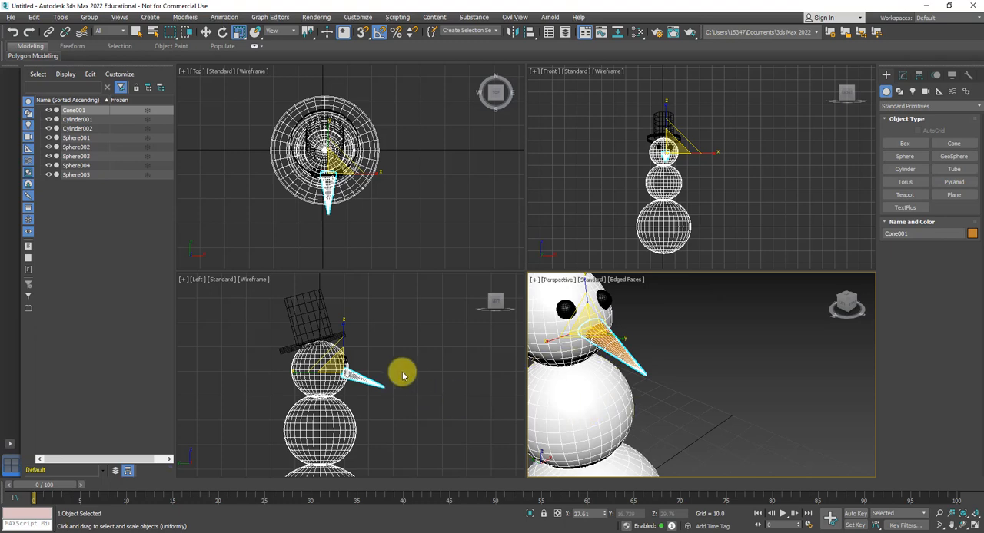
- Create a thin upright cylinder about 1.6 in radius and 45.3 high beside the snowman in the Top view
scroll(393, 372, down, 3)
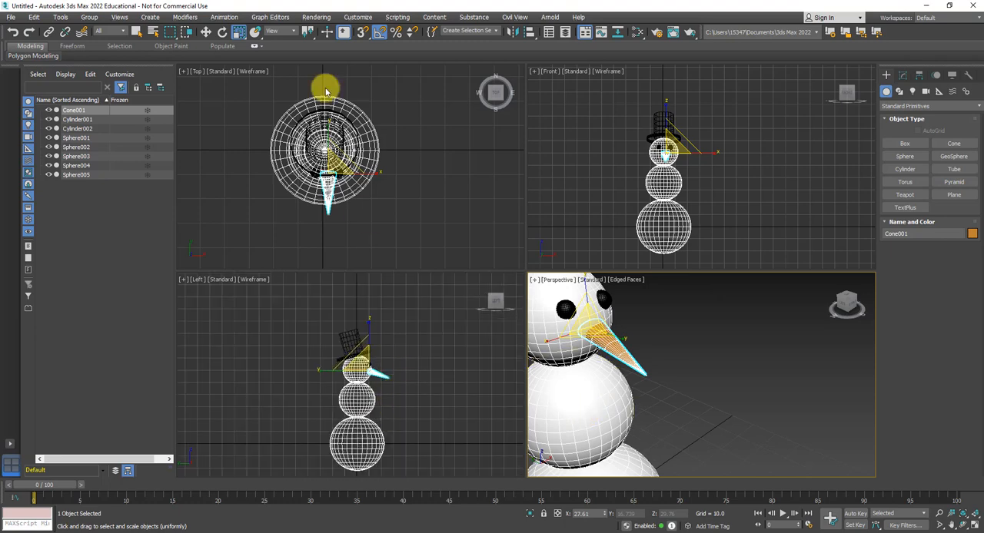
scroll(355, 166, down, 4)
mouse_move(364, 171)
middle_down()
mouse_move(384, 175)
mouse_move(341, 175)
mouse_move(366, 182)
middle_up()
middle_drag(299, 181, 333, 193)
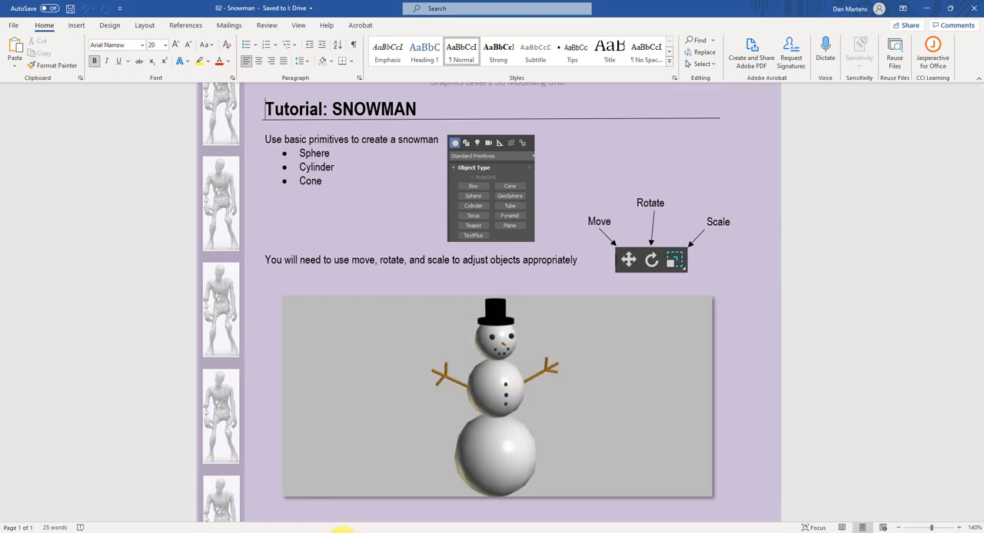
click(343, 531)
middle_drag(384, 196, 343, 202)
scroll(298, 180, up, 5)
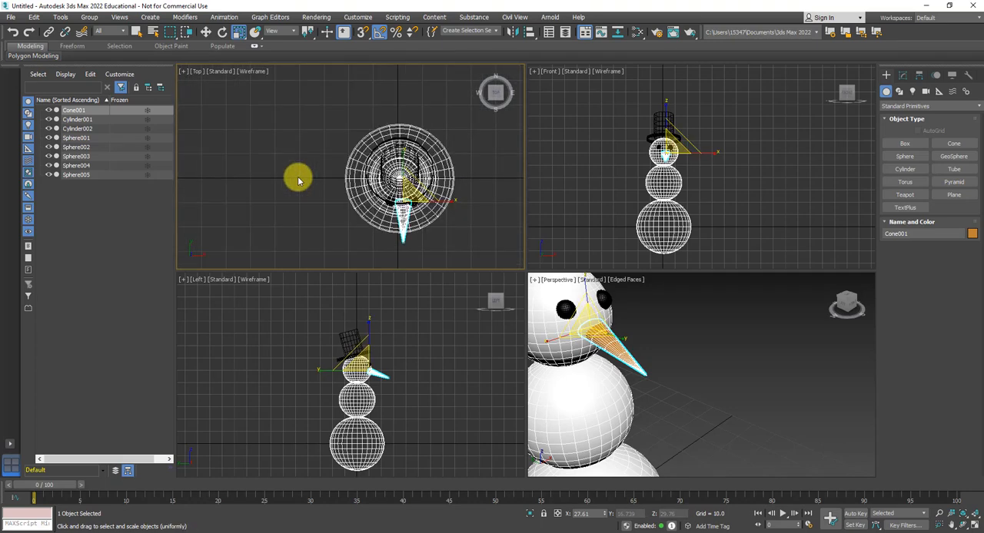
middle_drag(323, 162, 276, 147)
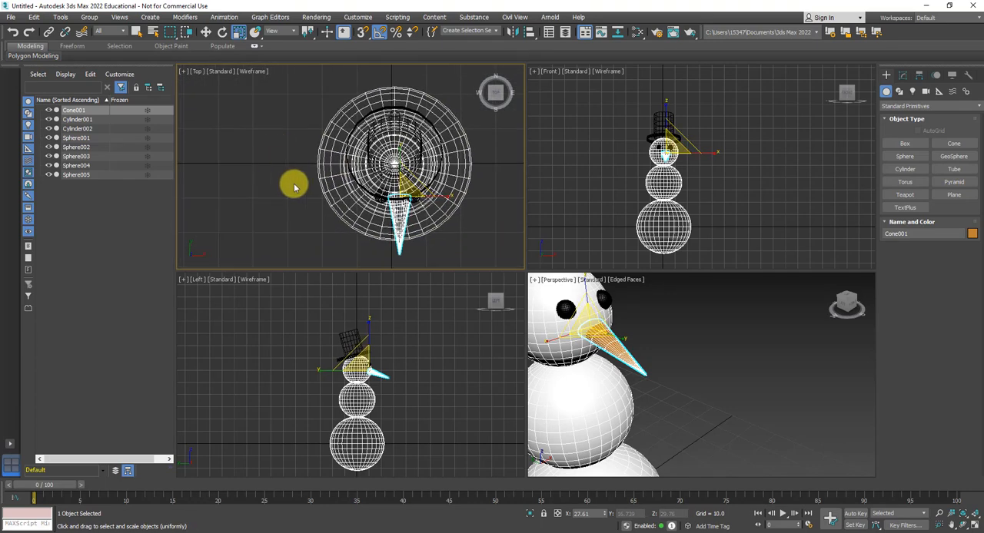
click(906, 169)
drag(276, 162, 275, 158)
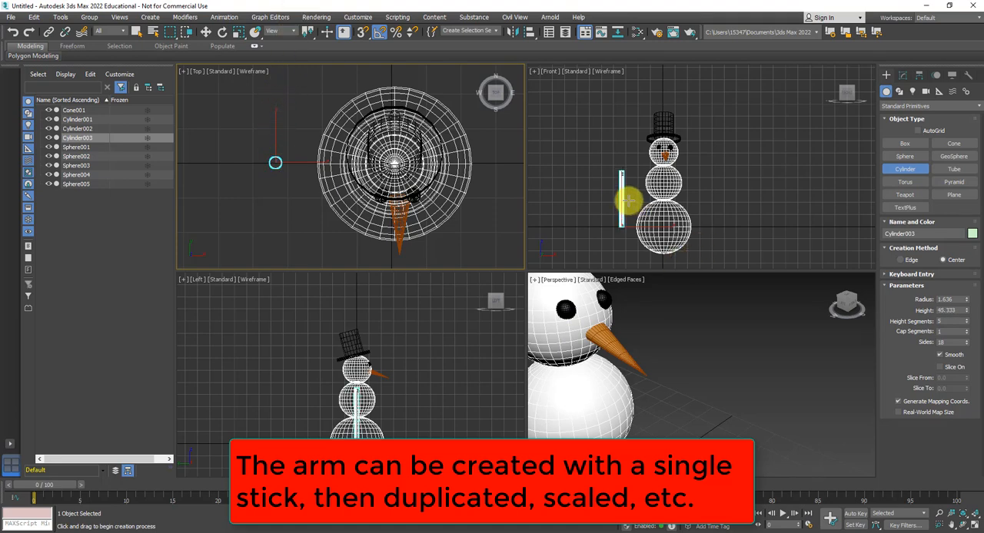
- Scale the cylinder in the Front view to about 56 percent thickness and about 109 percent height
scroll(630, 197, up, 3)
middle_drag(610, 168, 622, 185)
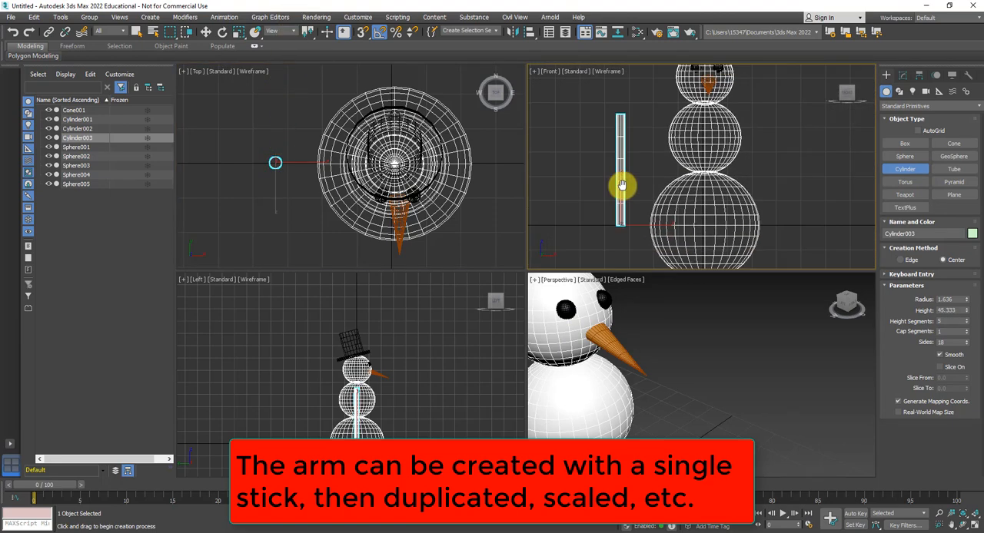
scroll(620, 183, down, 2)
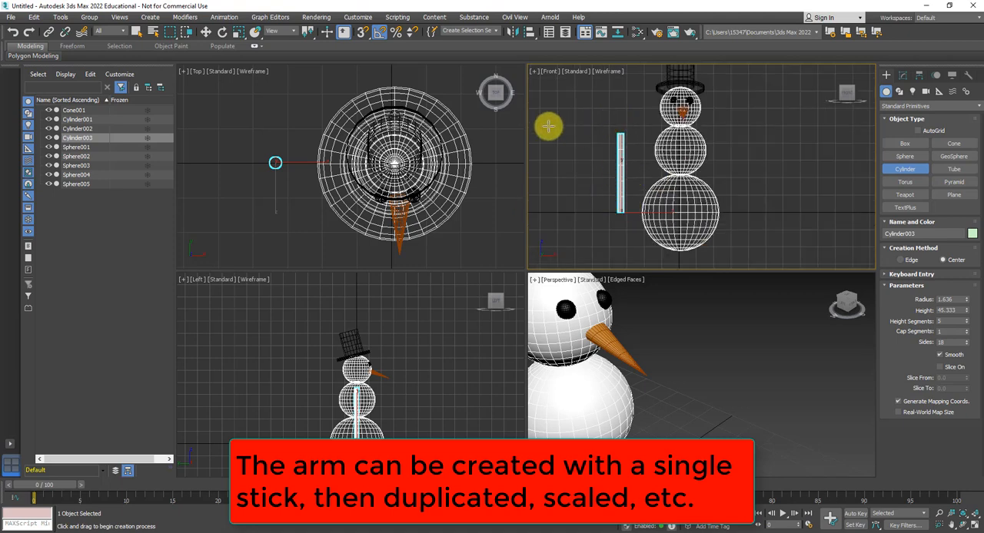
click(238, 31)
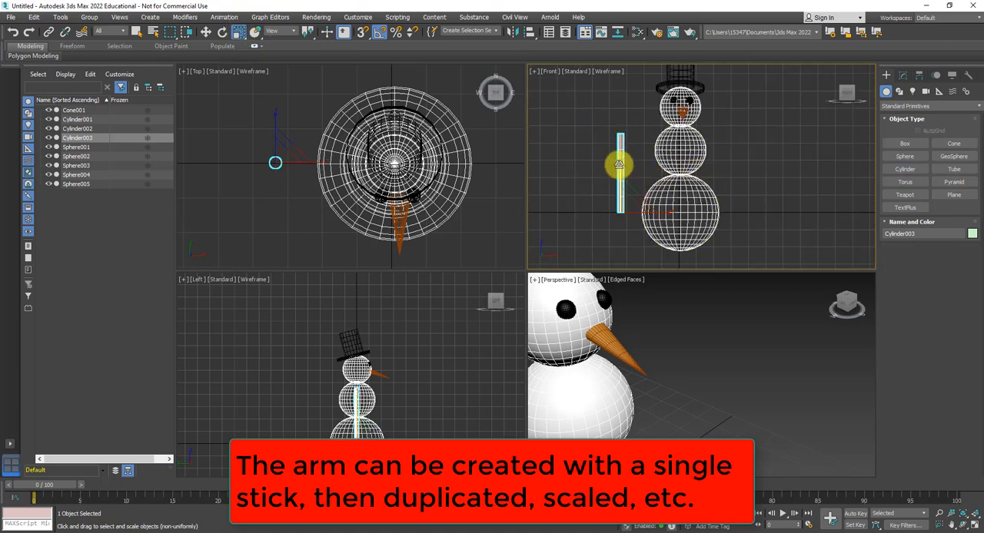
drag(620, 163, 633, 121)
drag(631, 207, 621, 249)
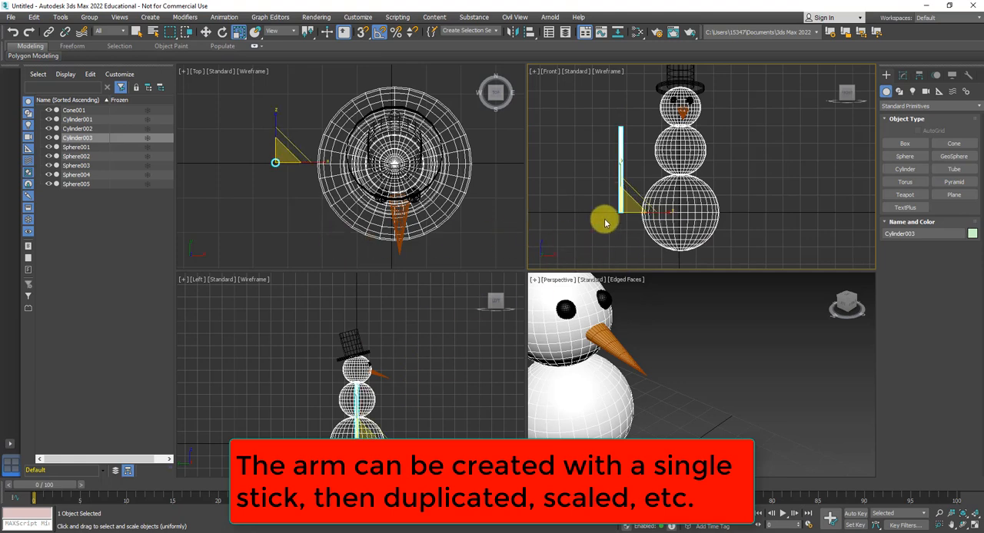
mouse_move(607, 218)
middle_down()
mouse_move(632, 219)
mouse_move(604, 215)
middle_up()
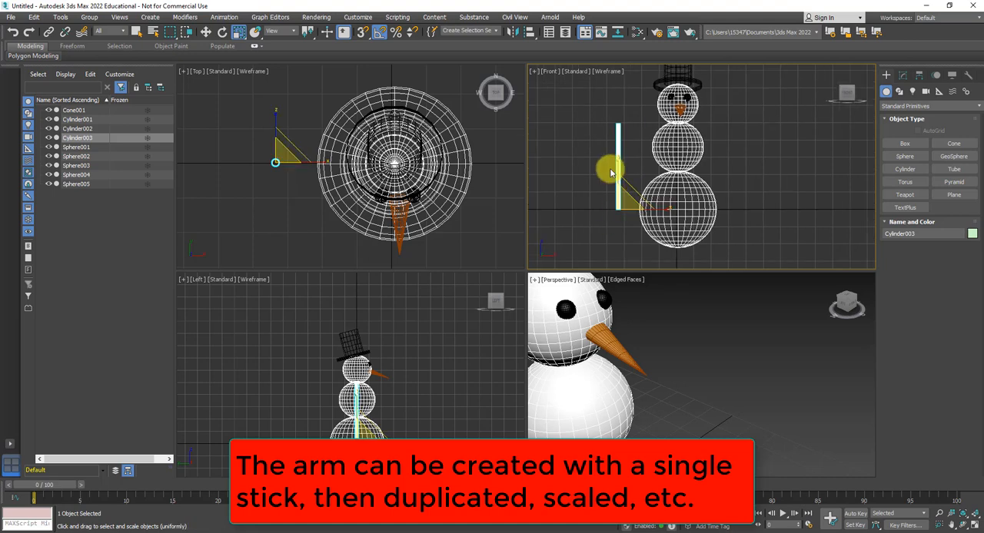
- Clone the stick as a copy on its outer side and shorten the copy to about a quarter of its height
click(205, 32)
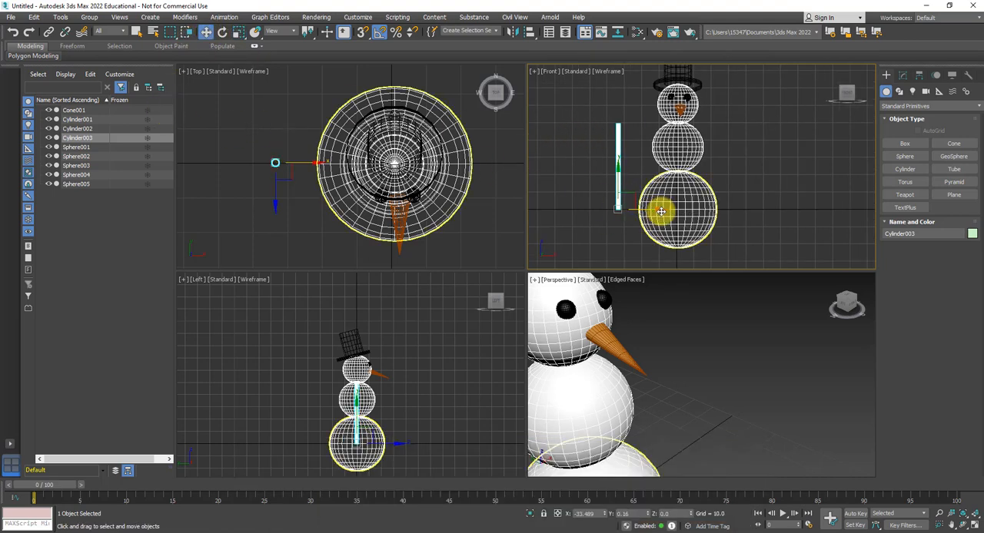
shift+drag(652, 211, 632, 212)
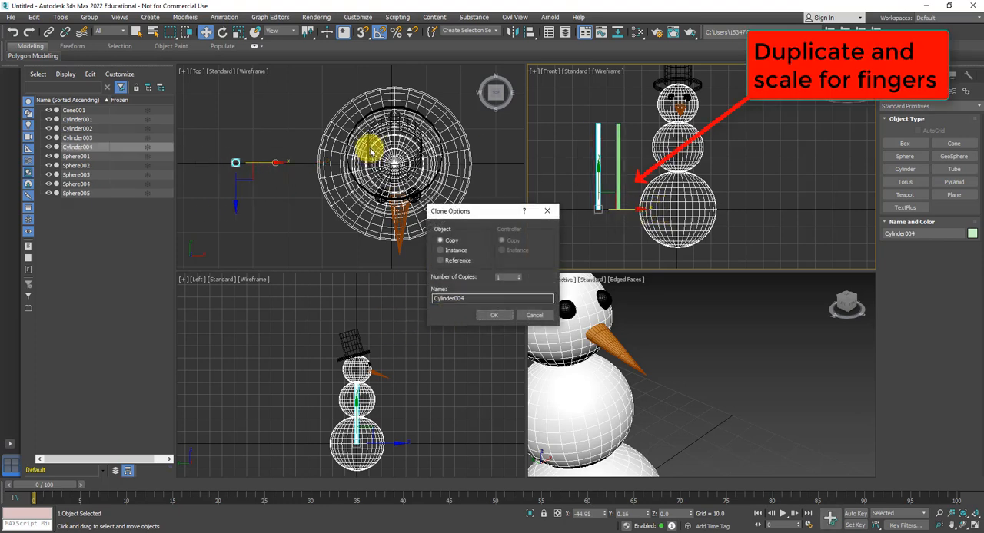
click(493, 315)
click(236, 34)
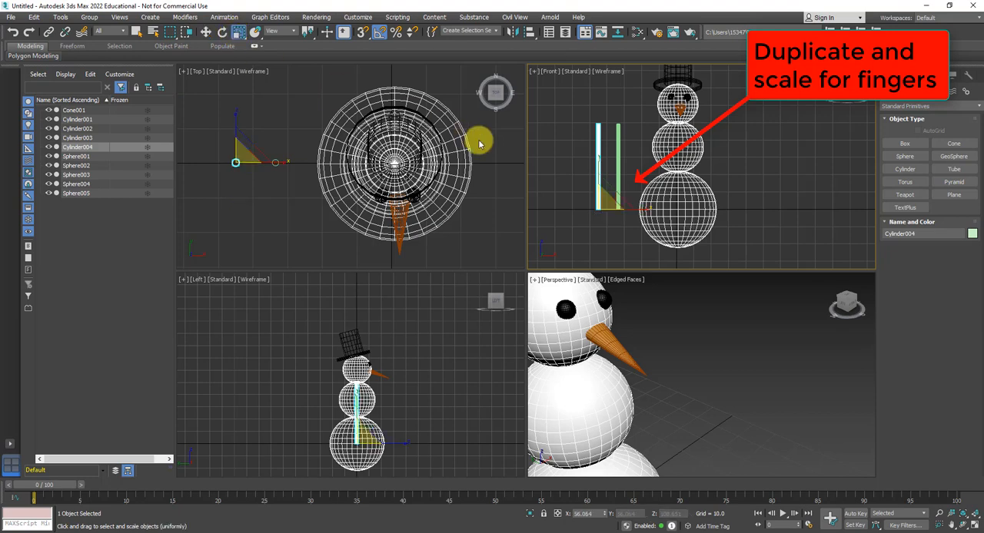
drag(598, 162, 601, 246)
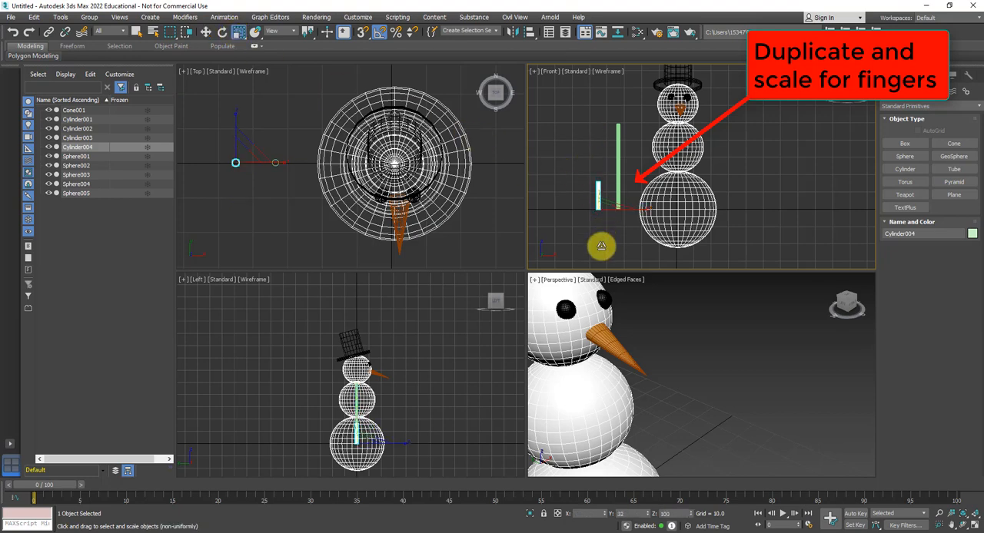
- Clone the short stick as a copy onto the other side of the long stick, next to the snowman
click(205, 31)
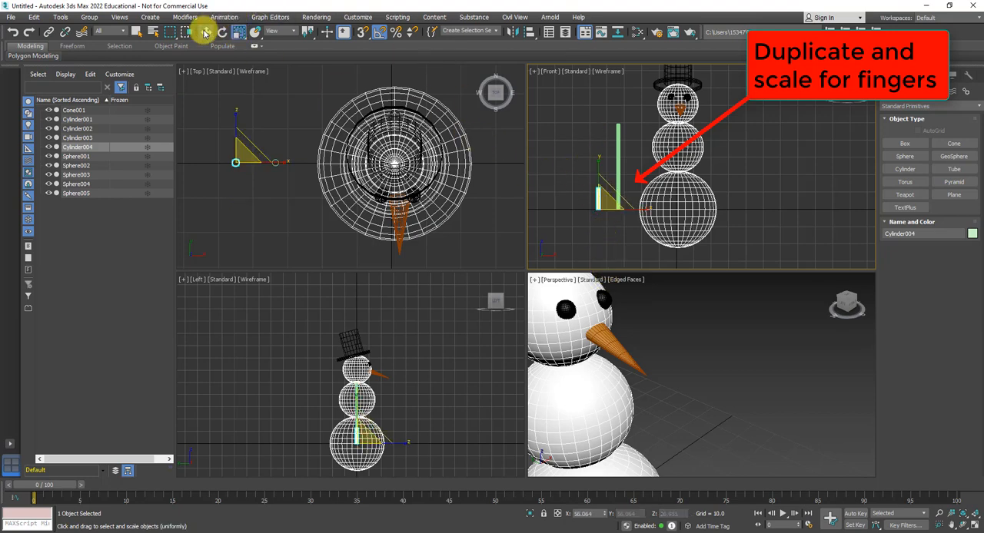
shift+drag(640, 210, 681, 208)
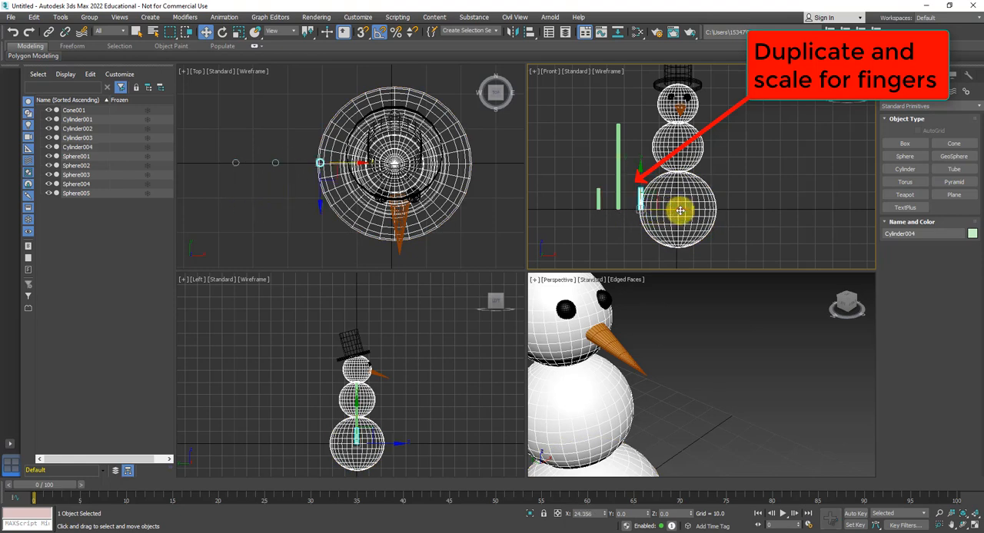
click(490, 315)
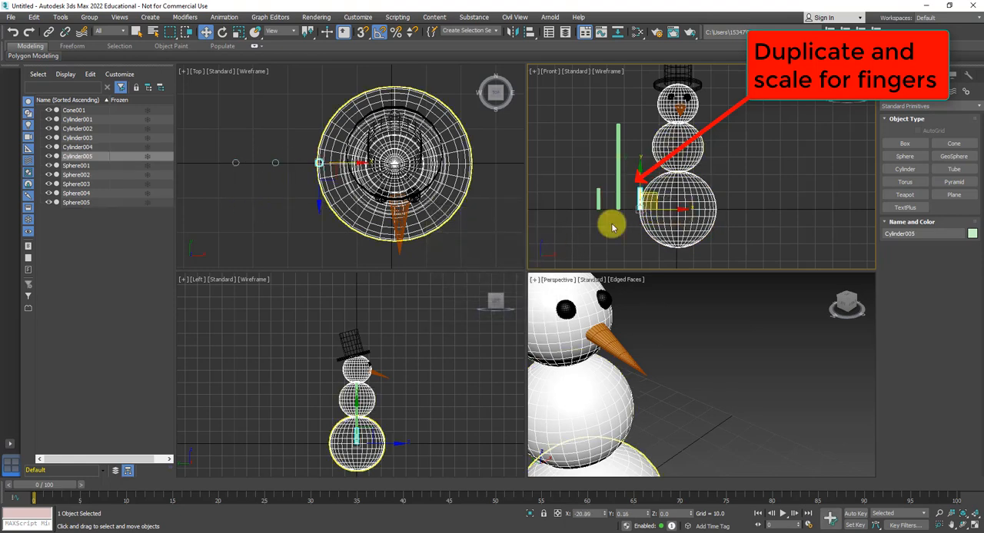
- Enlarge the Front view and raise both short sticks to the level of the long stick's upper end
drag(525, 269, 434, 351)
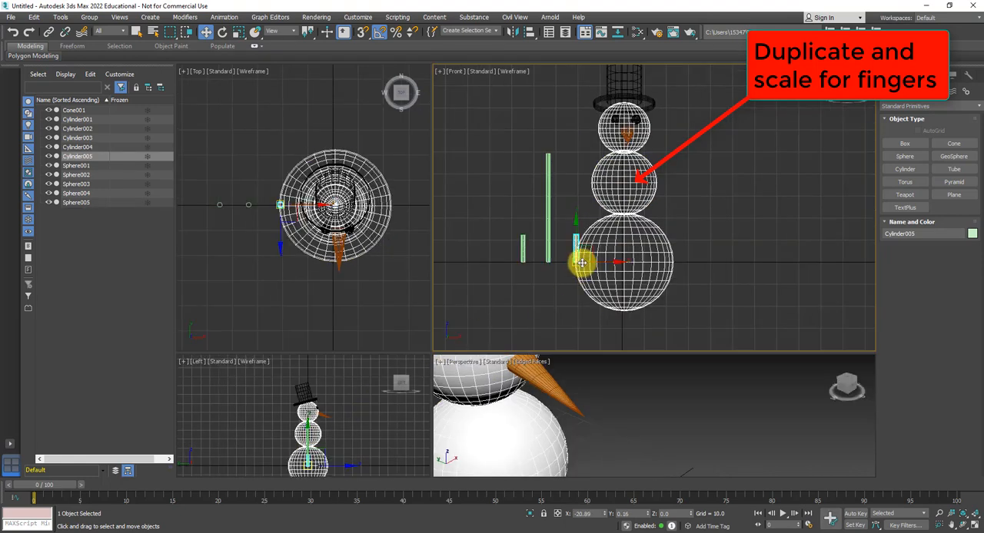
scroll(547, 254, up, 3)
middle_drag(546, 254, 508, 268)
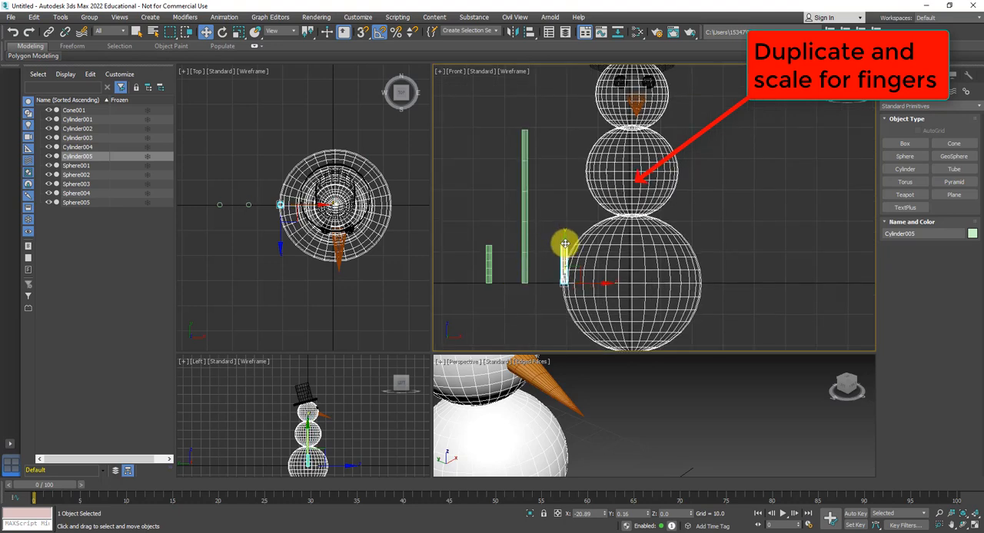
drag(564, 244, 568, 124)
click(488, 252)
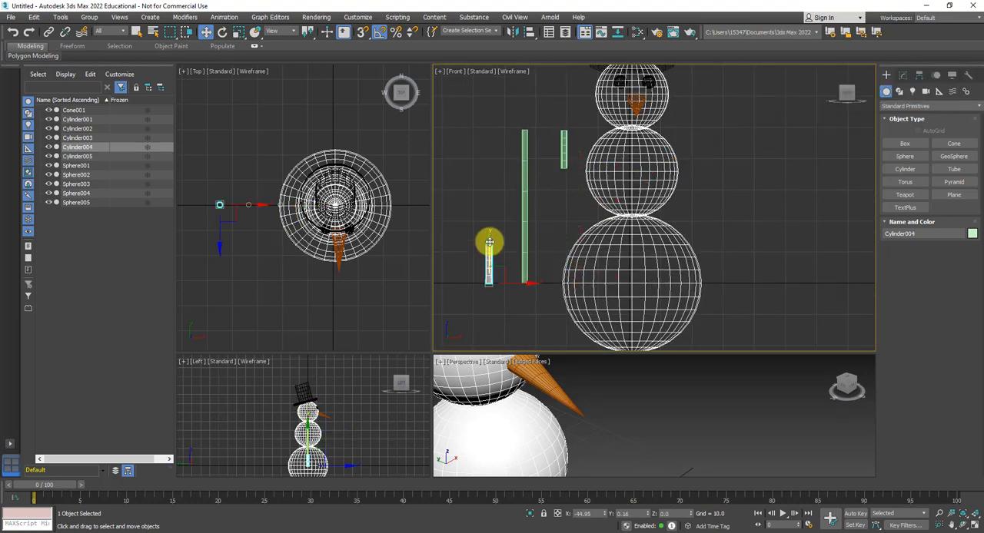
drag(489, 243, 482, 132)
- Rotate the two short sticks 45 degrees in opposite directions in the Front view so they lean away from the long stick
click(220, 32)
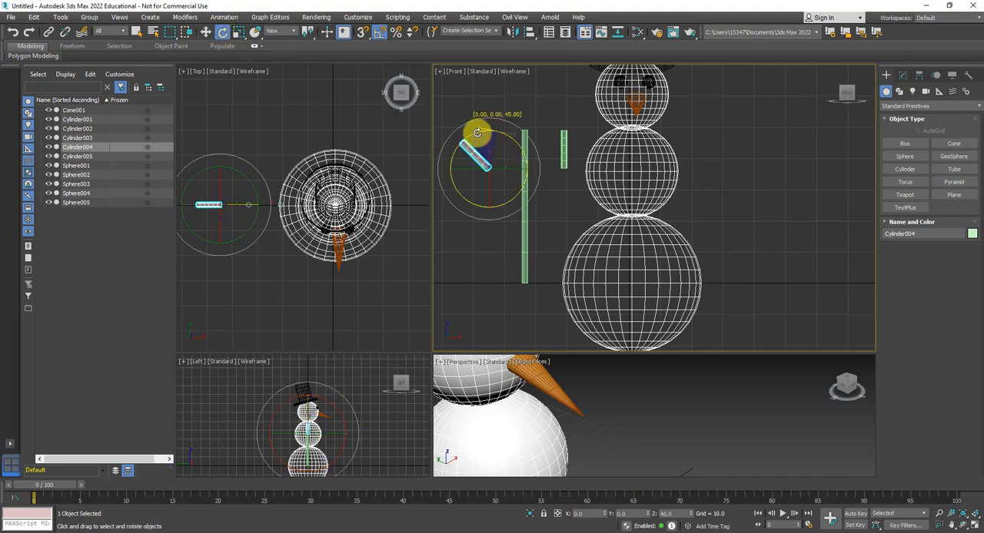
click(561, 140)
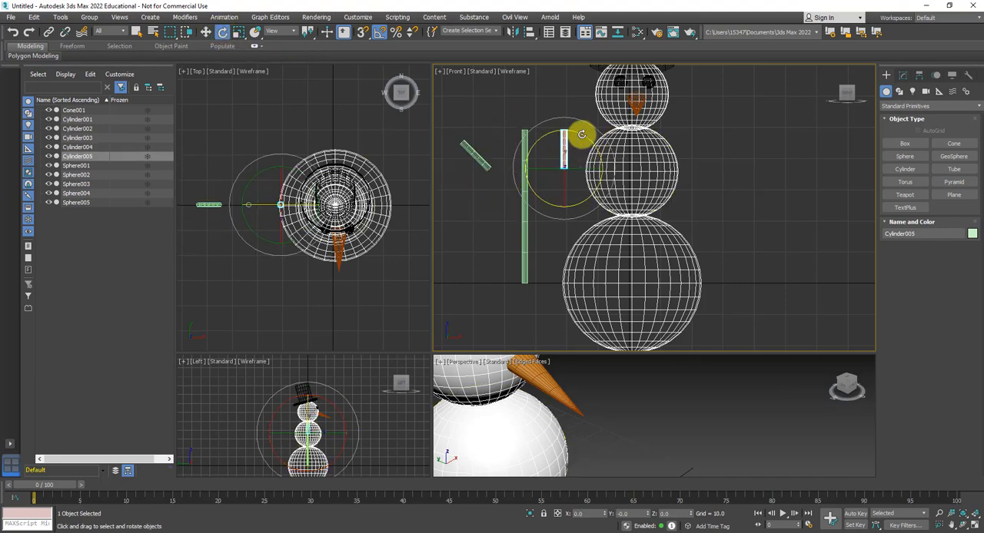
drag(582, 135, 619, 147)
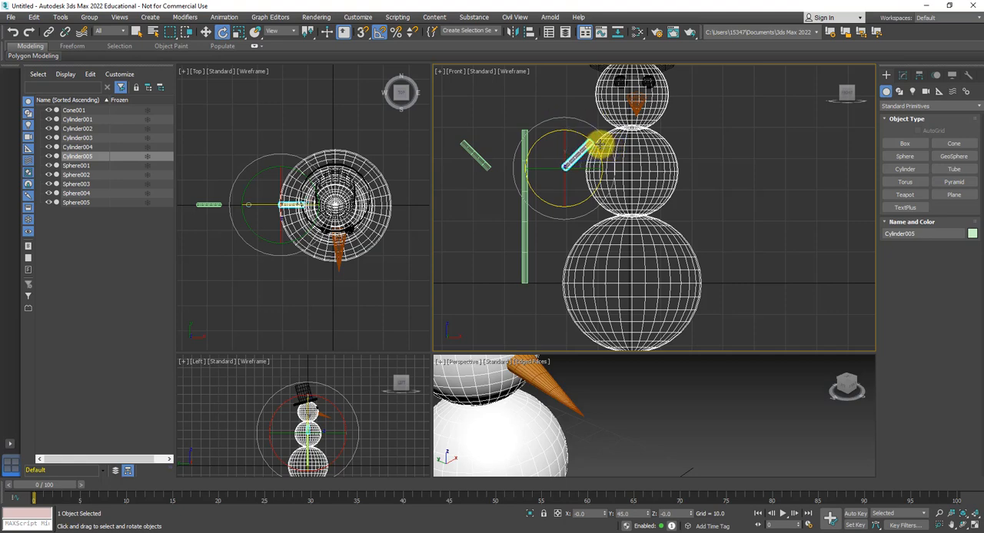
- Move both angled short sticks against the upper part of the long stick to form a branching arm
click(205, 32)
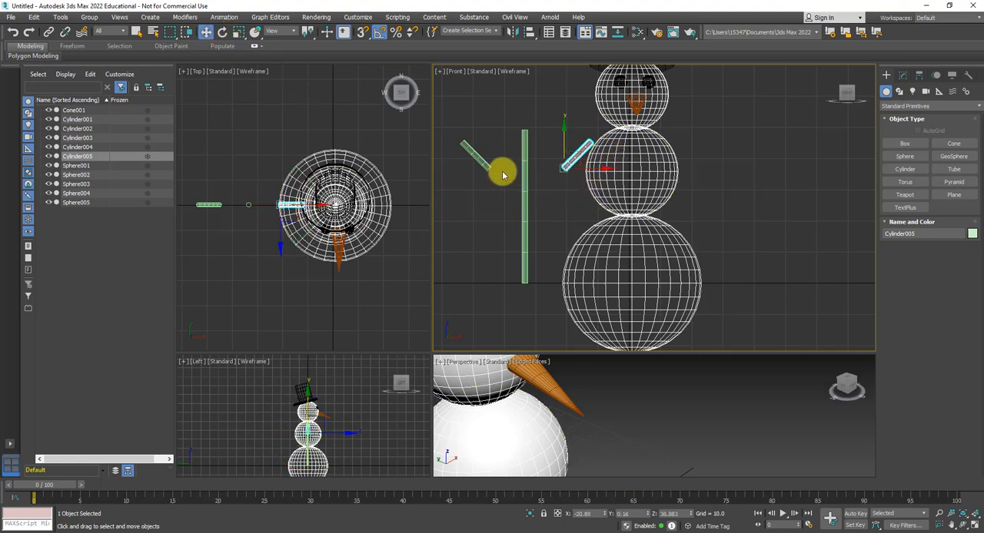
drag(484, 162, 562, 169)
click(574, 159)
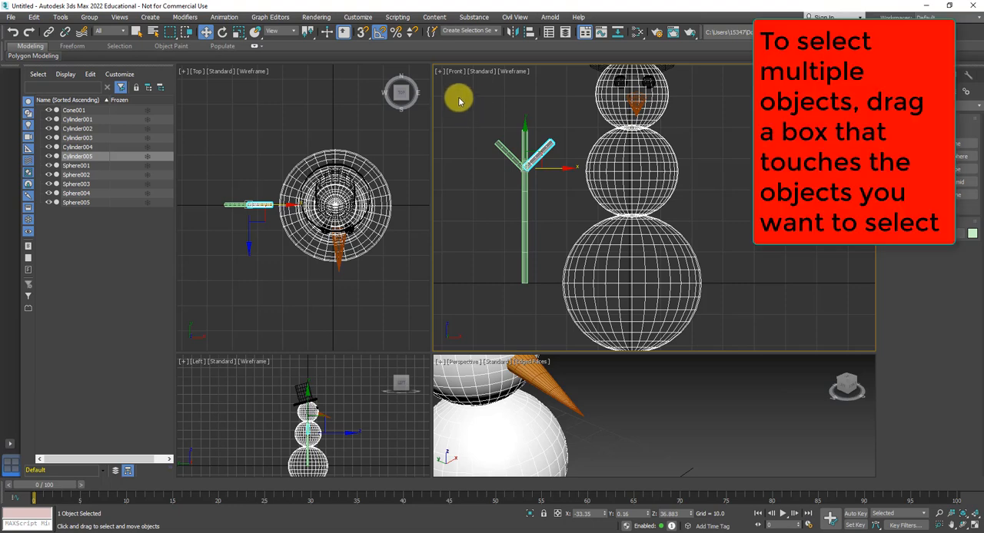
- Select the long stick and both angled short sticks together in the Front view and group them as "arm"
drag(474, 115, 568, 164)
click(488, 114)
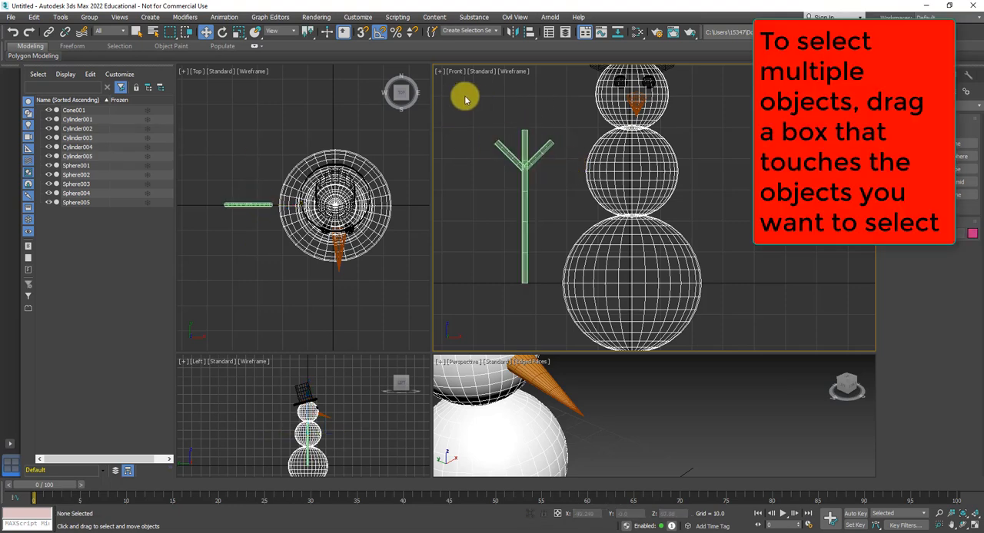
drag(463, 95, 569, 165)
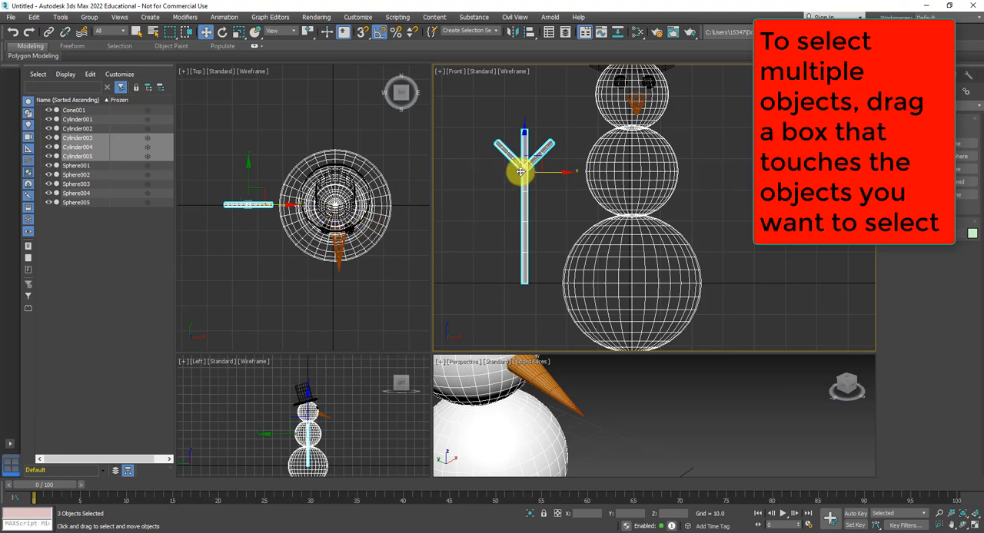
click(470, 112)
drag(467, 102, 529, 170)
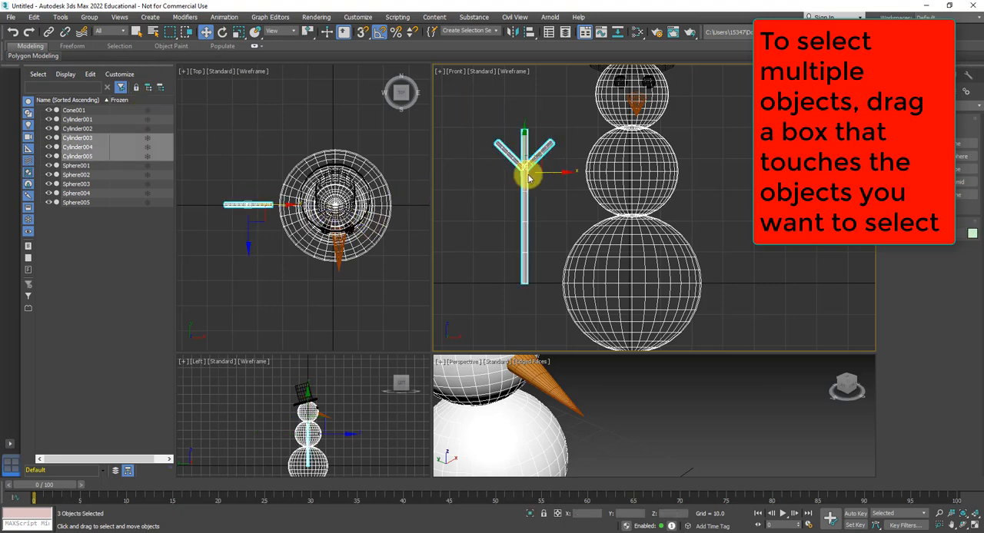
click(89, 17)
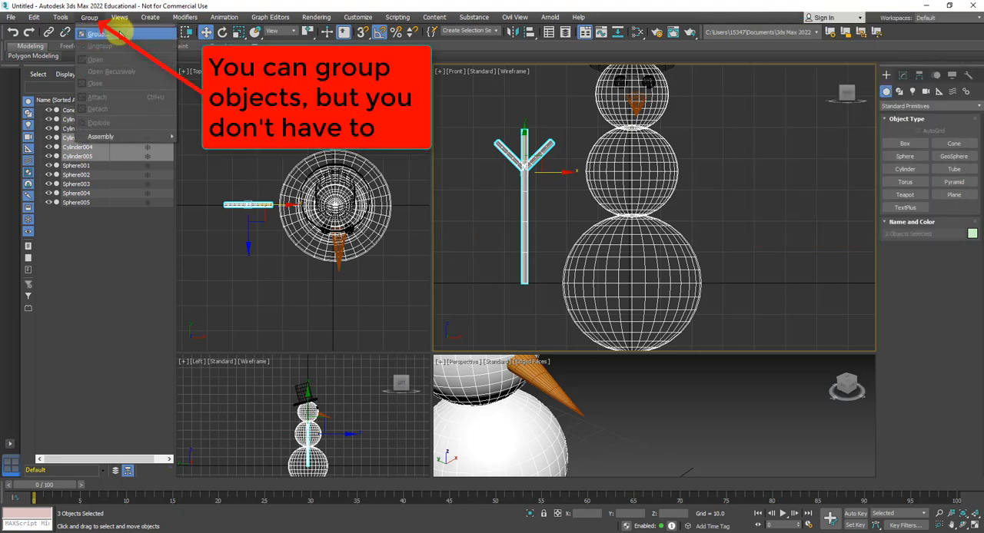
click(96, 35)
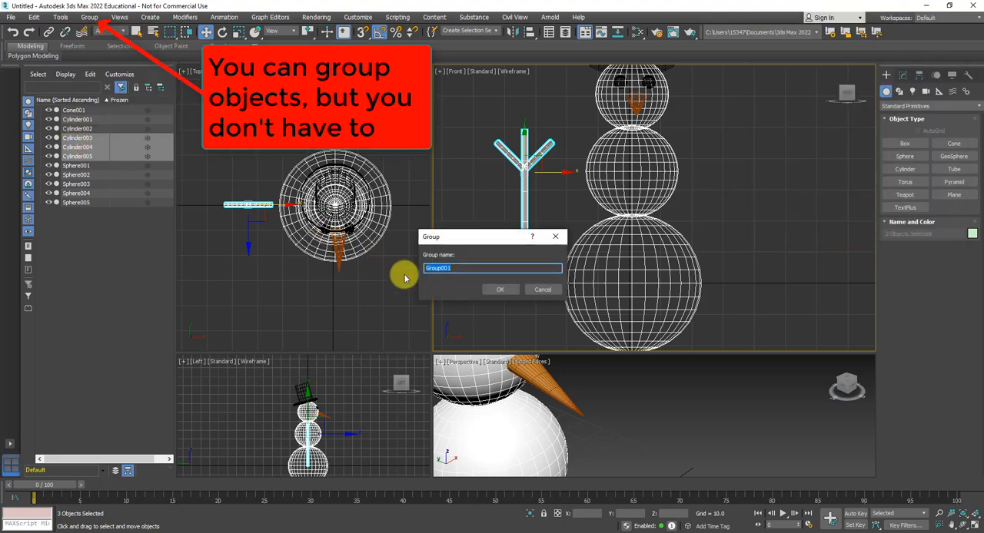
text(arm)
click(492, 289)
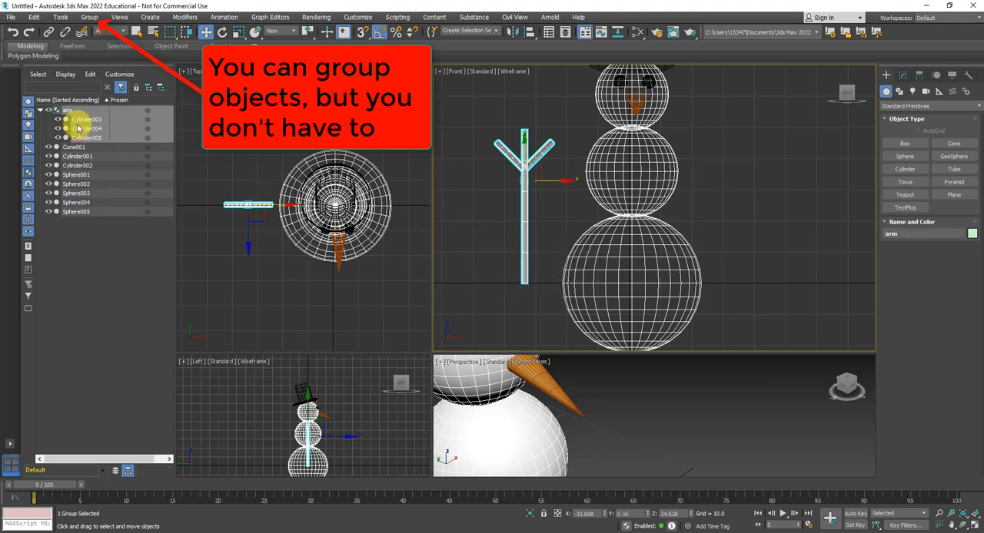
- Collapse the arm group's members in the scene list and look over the available group commands
click(41, 111)
click(40, 110)
click(41, 111)
click(41, 111)
click(40, 111)
click(91, 18)
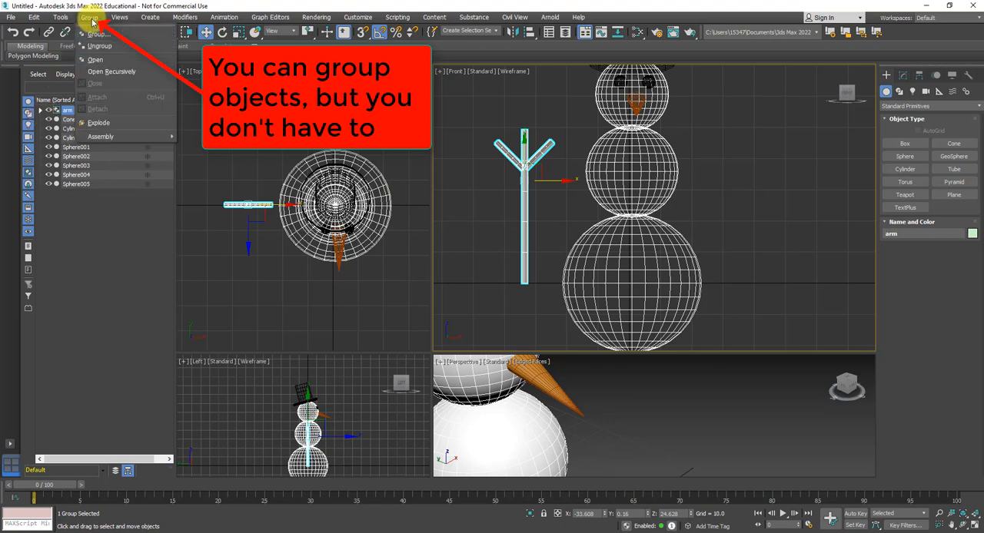
click(91, 18)
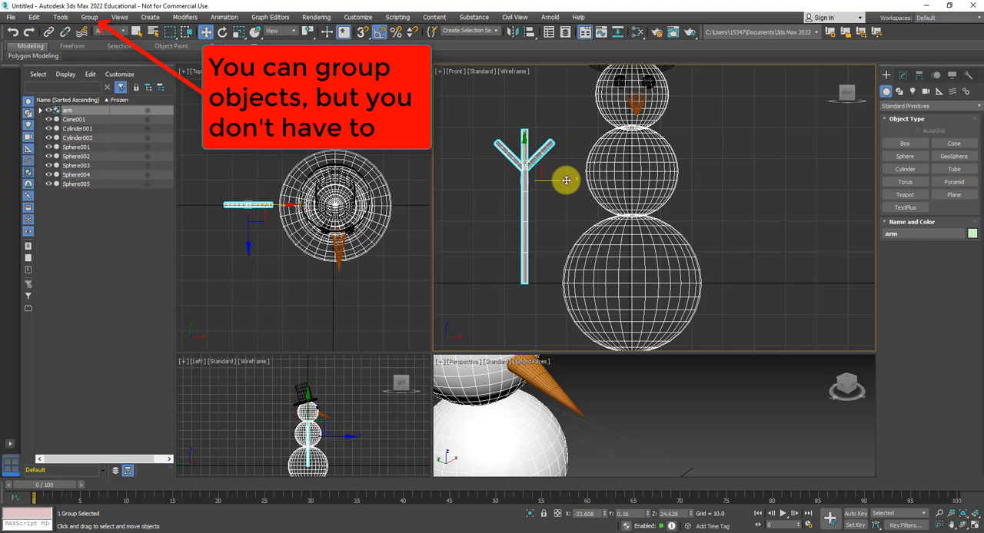
- Clone the arm group as a single copy named arm001 along X onto the opposite side of the snowman
shift+drag(565, 180, 820, 185)
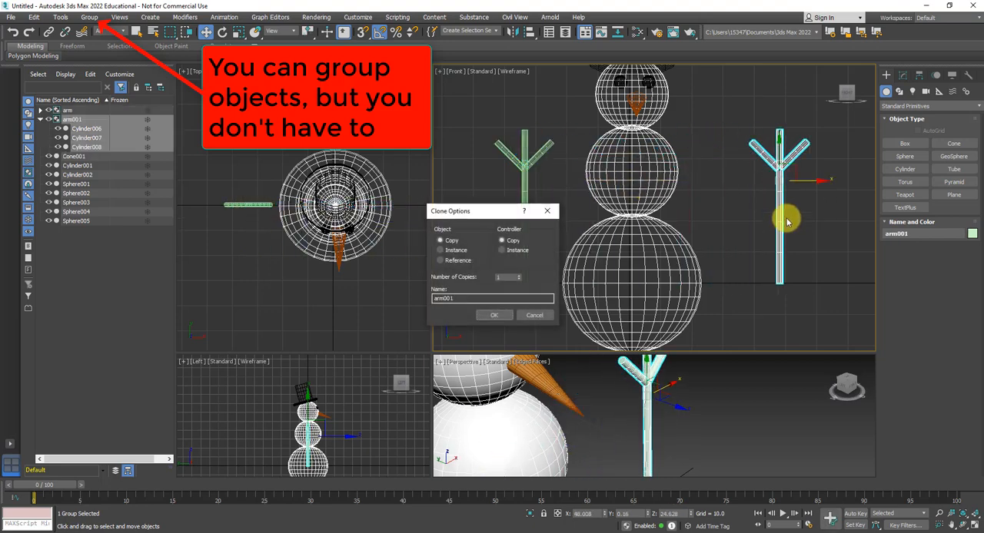
click(499, 315)
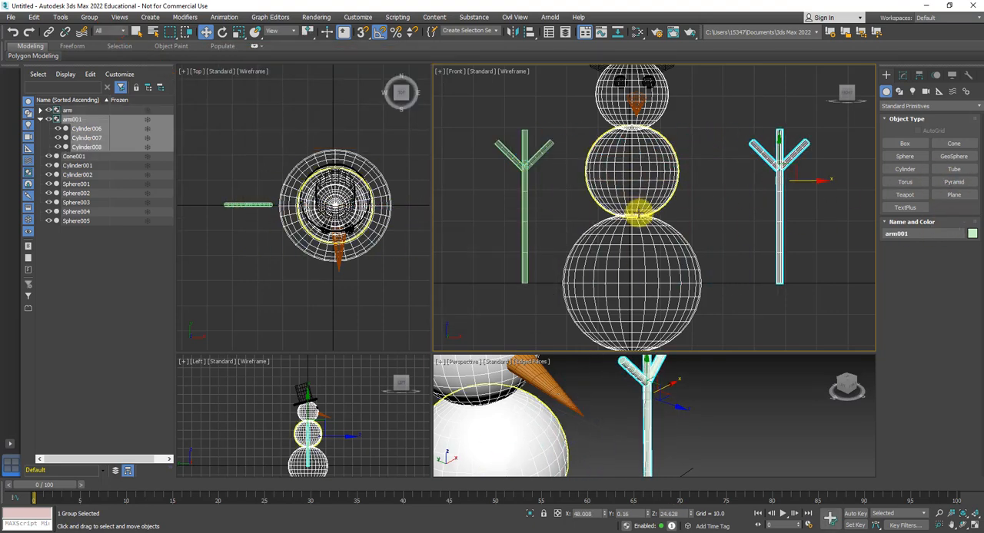
scroll(641, 211, down, 5)
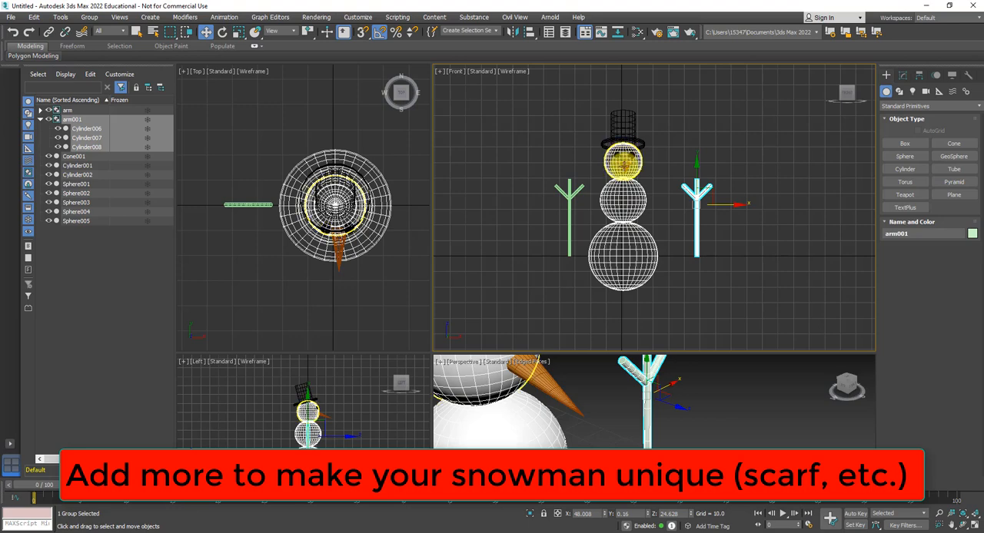
scroll(624, 207, up, 3)
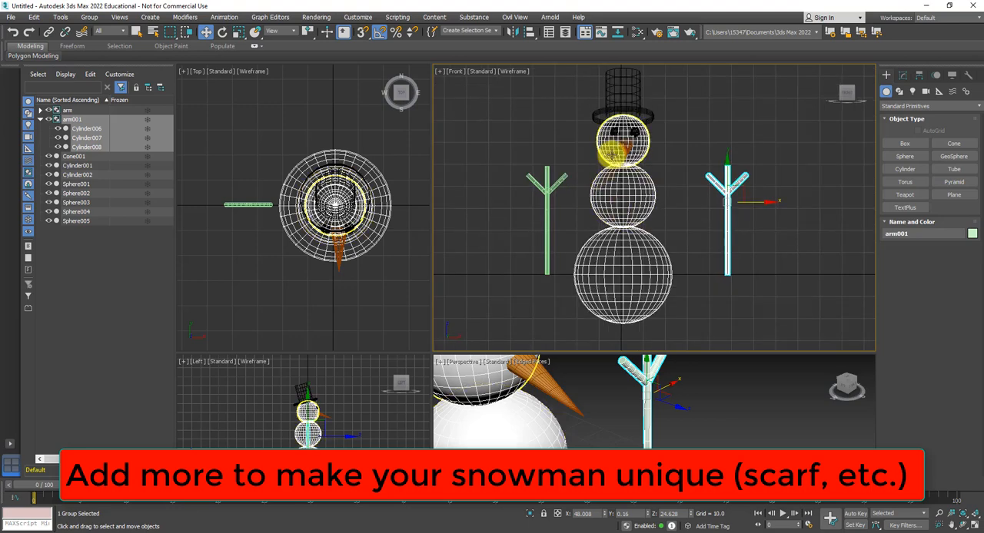